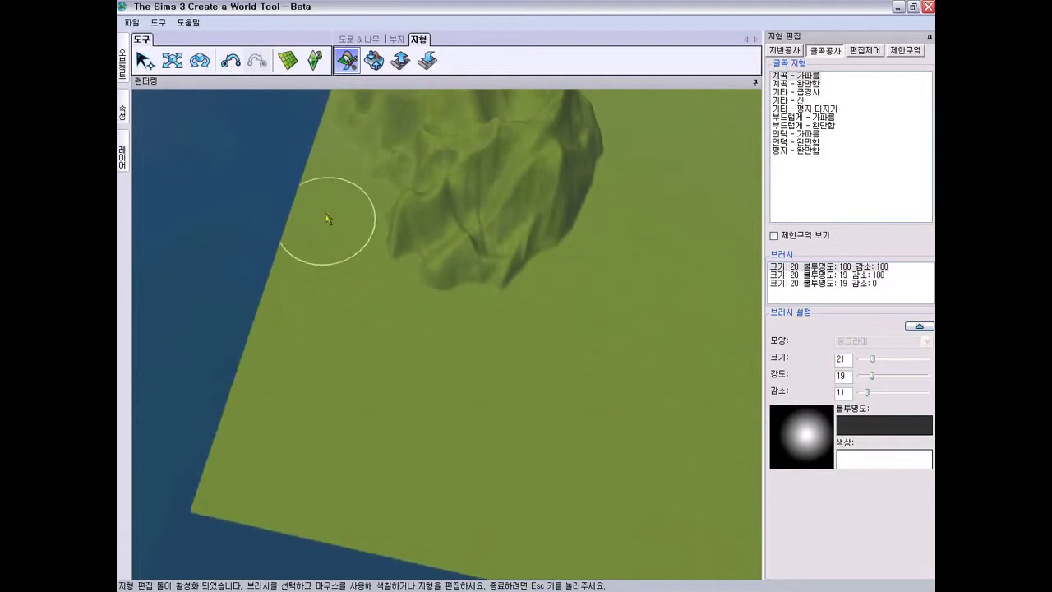
# - Carve the straight shoreline beside the mountain into an irregular coast with the 계곡 - 완만함 brush, discarding the first test stroke
pyautogui.moveTo(304, 181)
pyautogui.mouseDown()
pyautogui.moveTo(342, 267)
pyautogui.moveTo(386, 251)
pyautogui.mouseUp()
pyautogui.click(232, 68)
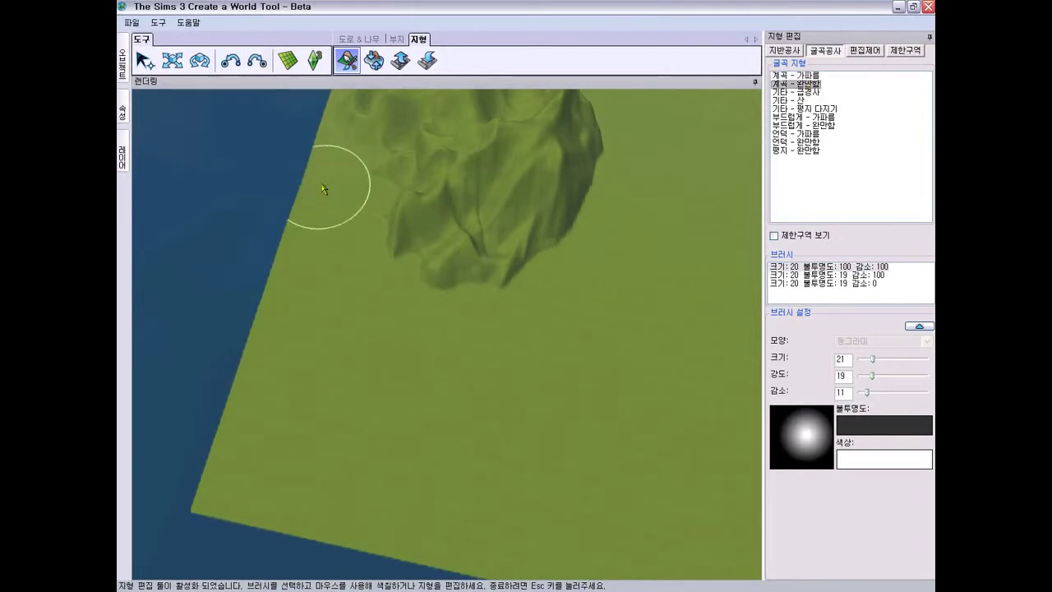
pyautogui.moveTo(317, 180); pyautogui.dragTo(316, 202)
pyautogui.moveTo(318, 266)
pyautogui.mouseDown()
pyautogui.moveTo(303, 230)
pyautogui.moveTo(272, 317)
pyautogui.moveTo(282, 317)
pyautogui.moveTo(254, 364)
pyautogui.moveTo(284, 296)
pyautogui.moveTo(310, 184)
pyautogui.mouseUp()
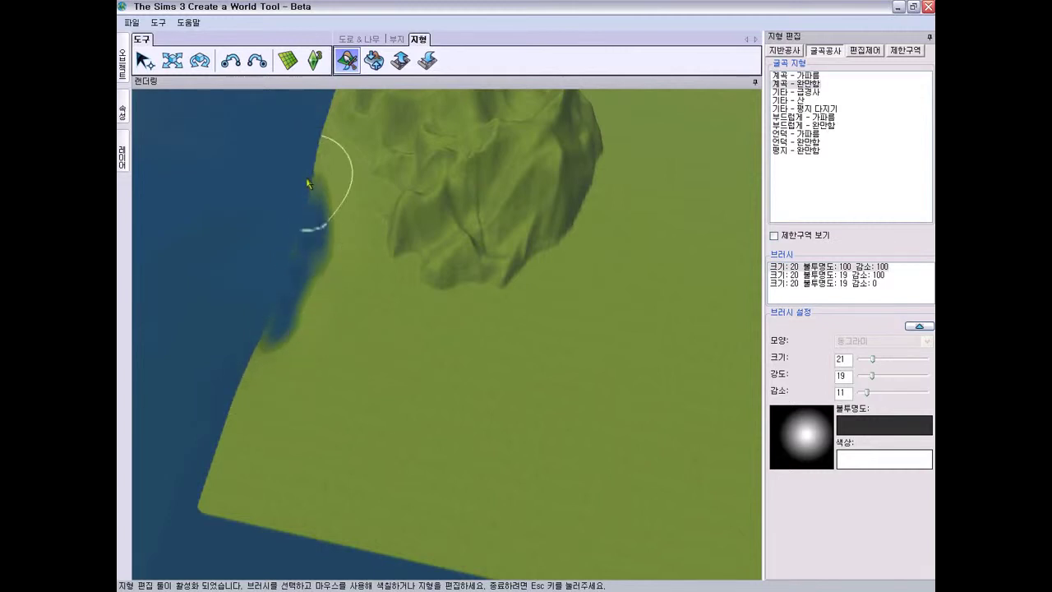
pyautogui.moveTo(270, 327); pyautogui.dragTo(238, 420)
pyautogui.moveTo(250, 511)
pyautogui.mouseDown()
pyautogui.moveTo(265, 397)
pyautogui.moveTo(245, 430)
pyautogui.moveTo(251, 462)
pyautogui.moveTo(204, 508)
pyautogui.moveTo(261, 373)
pyautogui.mouseUp()
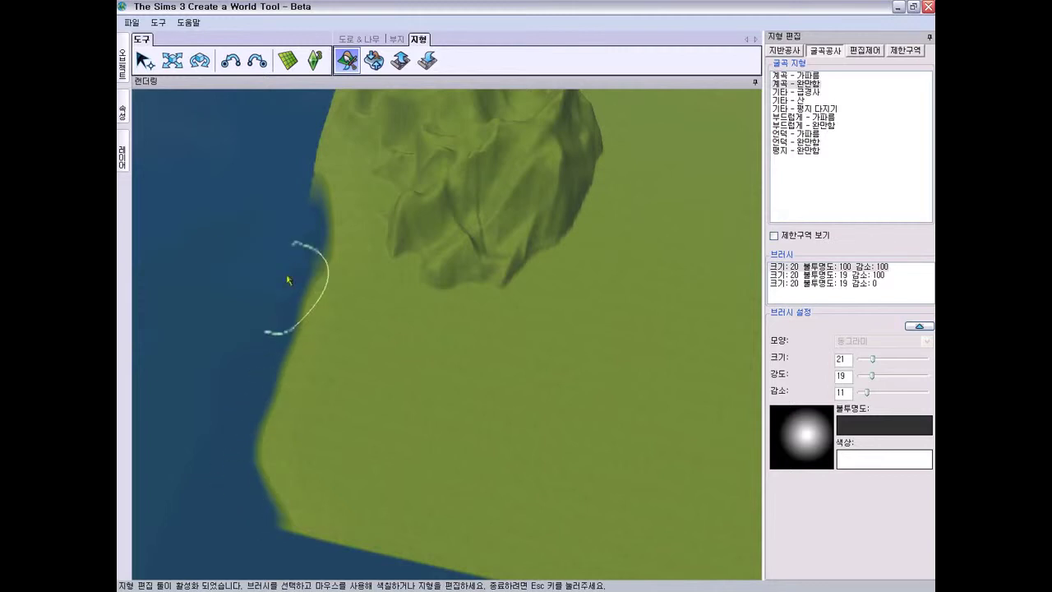
pyautogui.moveTo(287, 276); pyautogui.dragTo(312, 169)
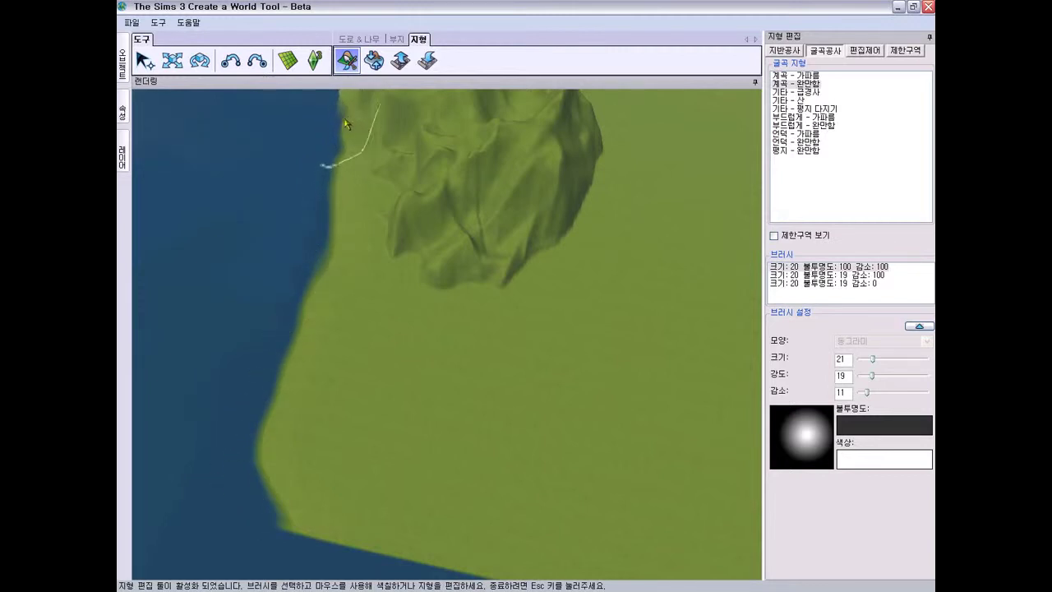
# - Round off the land's corner and carve the adjoining straight edge into a curved coast with the 계곡 - 완만함 brush
pyautogui.moveTo(257, 362)
pyautogui.mouseDown()
pyautogui.moveTo(266, 493)
pyautogui.moveTo(313, 538)
pyautogui.moveTo(406, 545)
pyautogui.moveTo(307, 542)
pyautogui.moveTo(411, 540)
pyautogui.moveTo(469, 521)
pyautogui.moveTo(523, 578)
pyautogui.moveTo(516, 571)
pyautogui.mouseUp()
pyautogui.moveTo(448, 464)
pyautogui.mouseDown(button='right')
pyautogui.moveTo(499, 502)
pyautogui.moveTo(510, 547)
pyautogui.mouseUp(button='right')
pyautogui.scroll(-1, 503, 538)
pyautogui.moveTo(359, 510)
pyautogui.mouseDown()
pyautogui.moveTo(410, 520)
pyautogui.moveTo(439, 486)
pyautogui.moveTo(463, 541)
pyautogui.moveTo(448, 519)
pyautogui.moveTo(403, 521)
pyautogui.moveTo(565, 544)
pyautogui.moveTo(567, 530)
pyautogui.mouseUp()
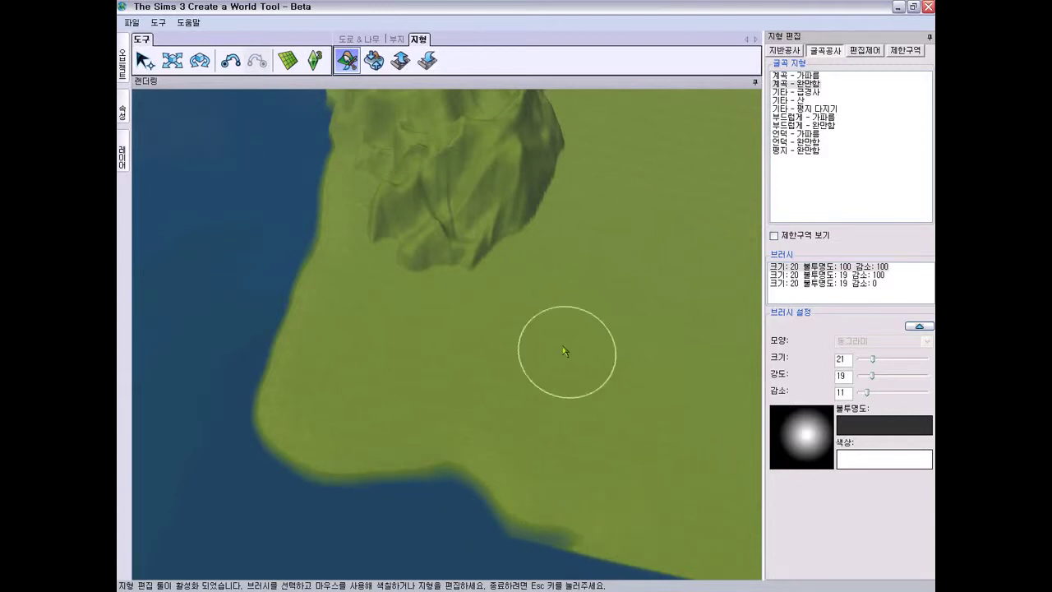
# - Examine the carved shoreline and its slope into the water from close range and at a low angle
pyautogui.scroll(5, 376, 379)
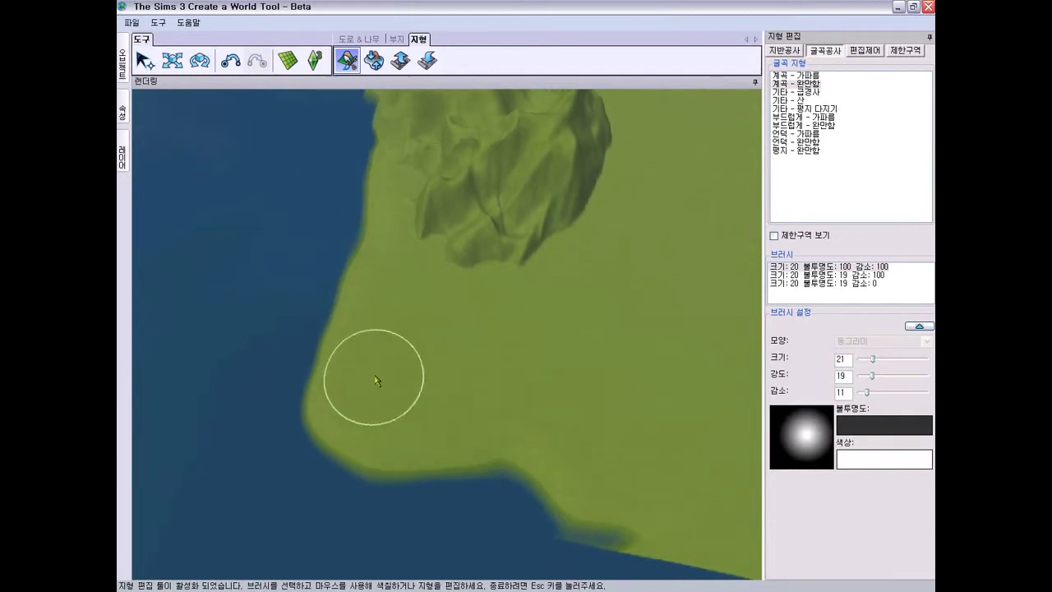
pyautogui.scroll(2, 377, 380)
pyautogui.moveTo(438, 416); pyautogui.dragTo(462, 358, button='middle')
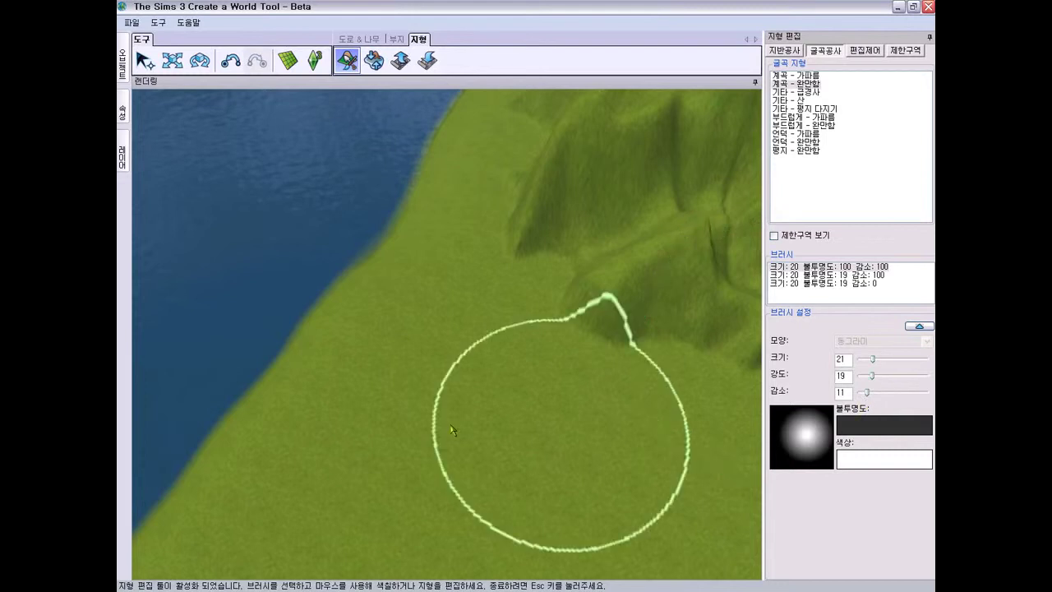
pyautogui.scroll(1, 313, 427)
pyautogui.moveTo(448, 427)
pyautogui.mouseDown(button='middle')
pyautogui.moveTo(441, 404)
pyautogui.moveTo(425, 406)
pyautogui.moveTo(408, 429)
pyautogui.moveTo(376, 443)
pyautogui.moveTo(447, 337)
pyautogui.moveTo(563, 306)
pyautogui.moveTo(658, 338)
pyautogui.moveTo(696, 366)
pyautogui.moveTo(579, 304)
pyautogui.mouseUp(button='middle')
pyautogui.scroll(3, 376, 441)
pyautogui.scroll(4, 376, 442)
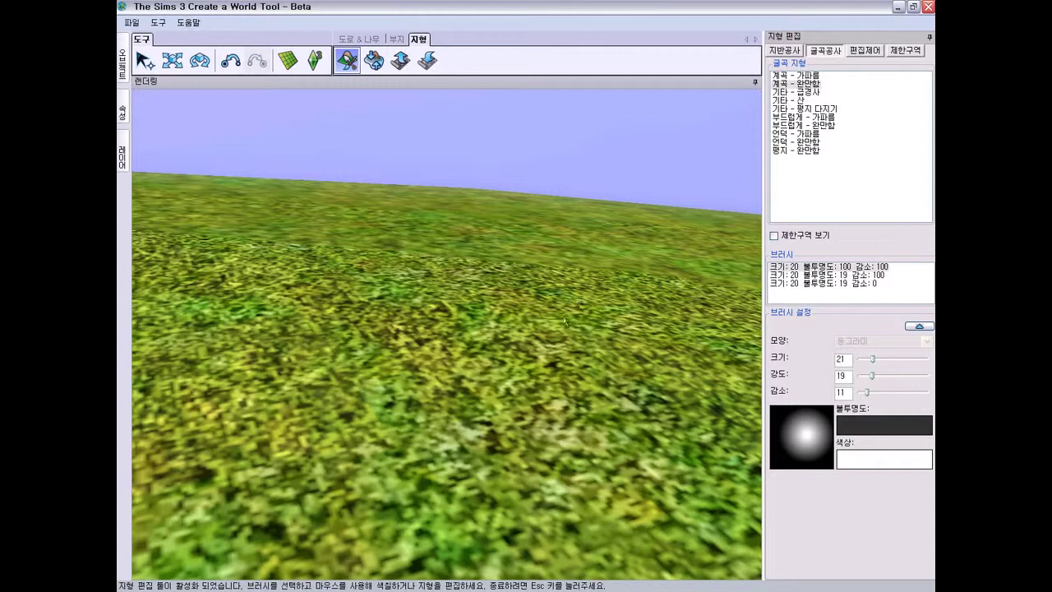
pyautogui.moveTo(588, 326)
pyautogui.mouseDown(button='middle')
pyautogui.moveTo(542, 333)
pyautogui.moveTo(540, 345)
pyautogui.moveTo(486, 322)
pyautogui.moveTo(471, 180)
pyautogui.moveTo(486, 248)
pyautogui.mouseUp(button='middle')
pyautogui.scroll(-5, 486, 248)
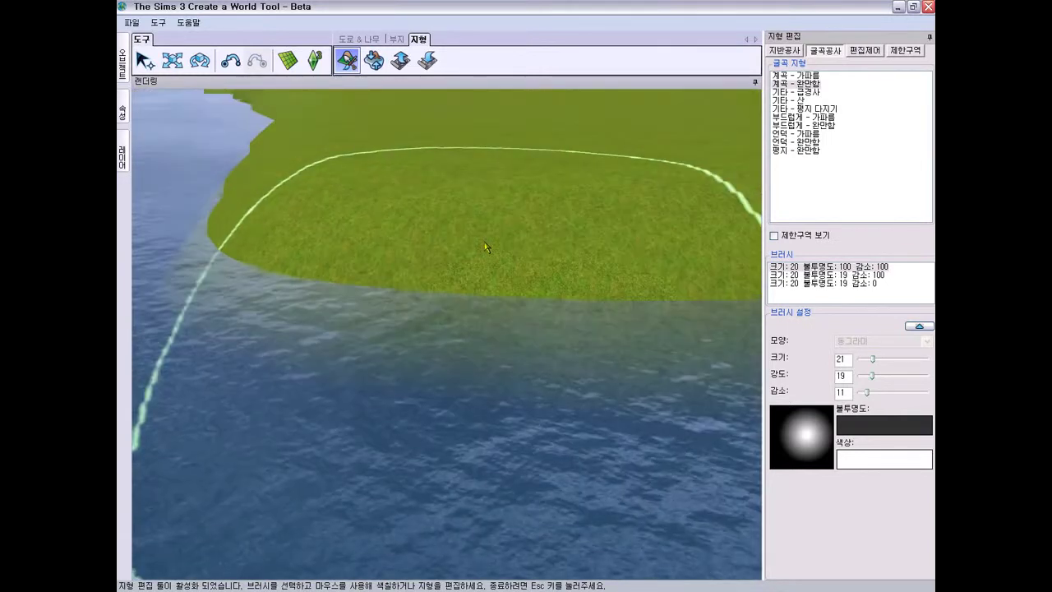
pyautogui.scroll(3, 486, 240)
pyautogui.scroll(-4, 491, 238)
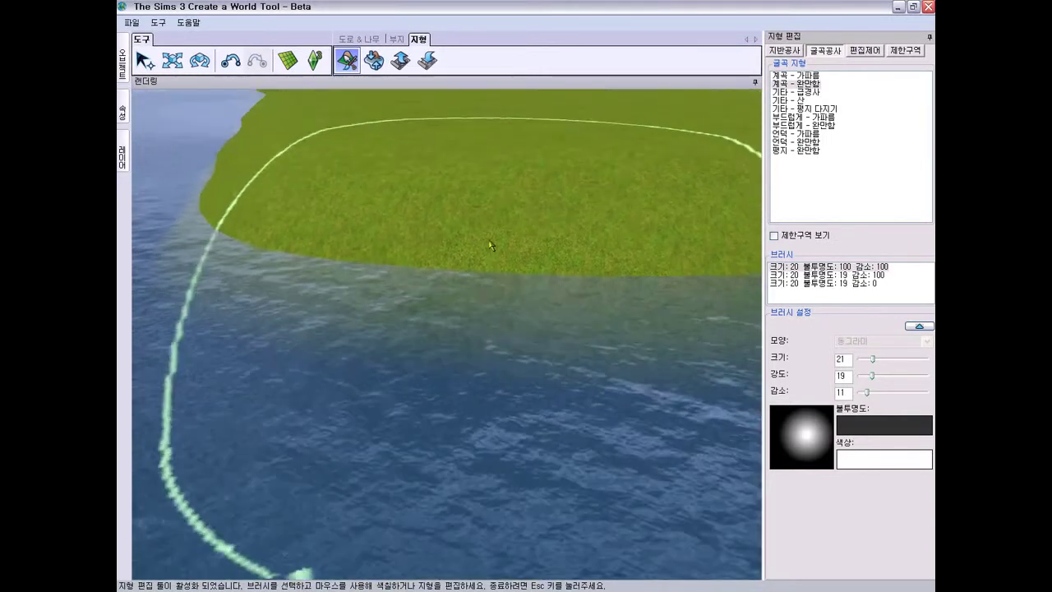
pyautogui.scroll(2, 465, 237)
pyautogui.moveTo(465, 238)
pyautogui.mouseDown(button='middle')
pyautogui.moveTo(471, 256)
pyautogui.moveTo(518, 235)
pyautogui.mouseUp(button='middle')
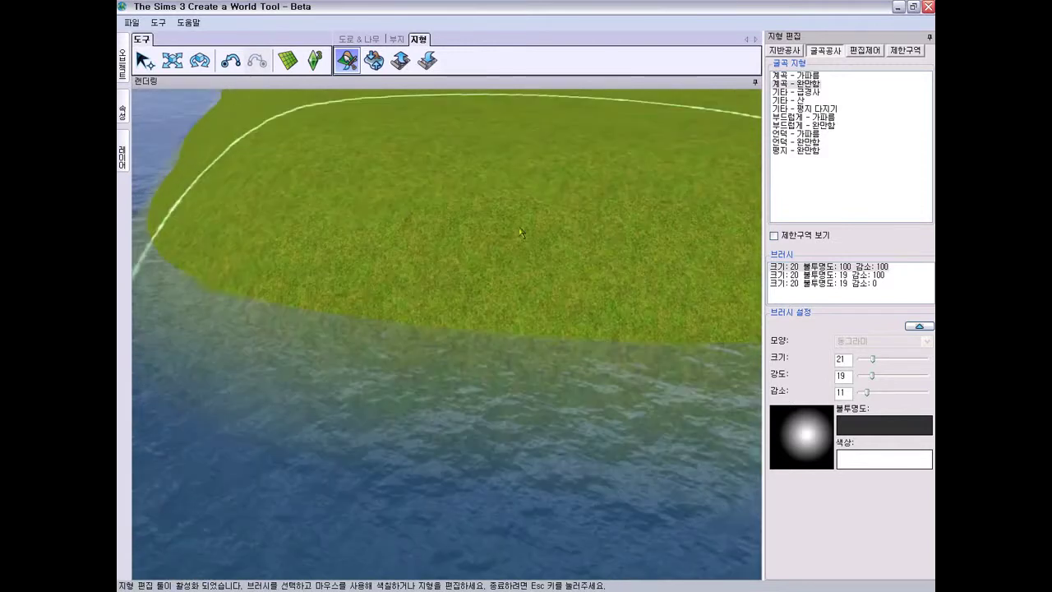
# - Smooth the shore around the carved corner toward the mountain with the 부드럽게 - 가파름 brush at size 11
pyautogui.moveTo(876, 365); pyautogui.dragTo(870, 366)
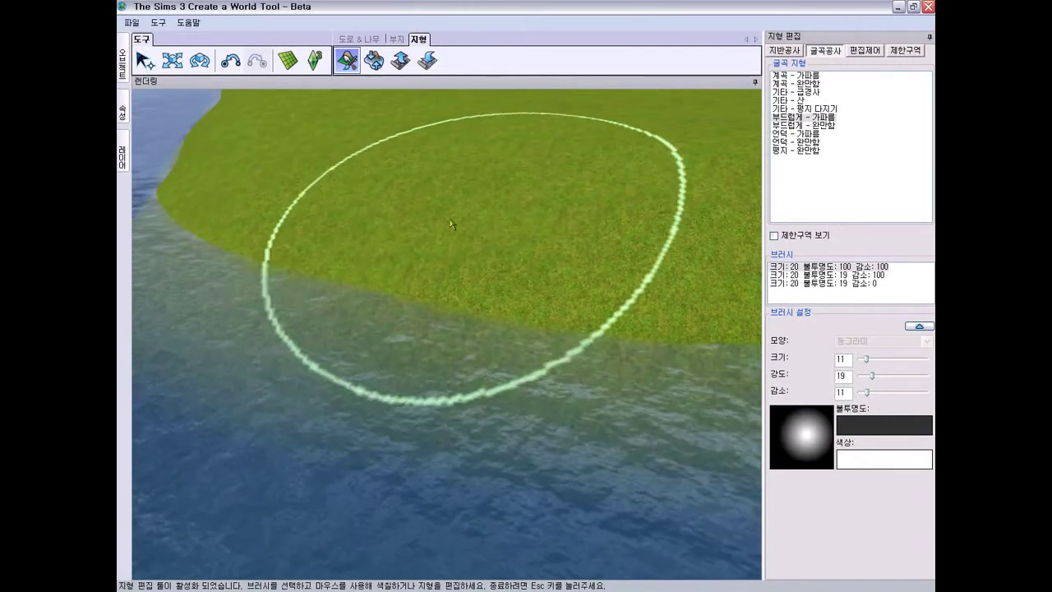
pyautogui.moveTo(423, 236)
pyautogui.mouseDown()
pyautogui.moveTo(446, 176)
pyautogui.moveTo(404, 228)
pyautogui.moveTo(464, 169)
pyautogui.mouseUp()
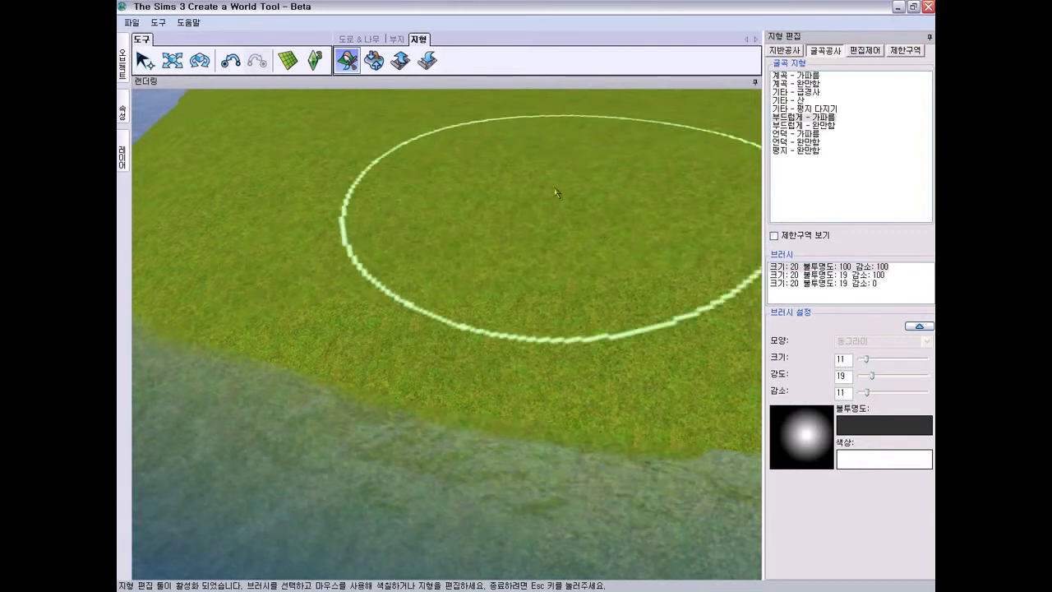
pyautogui.scroll(-2, 393, 180)
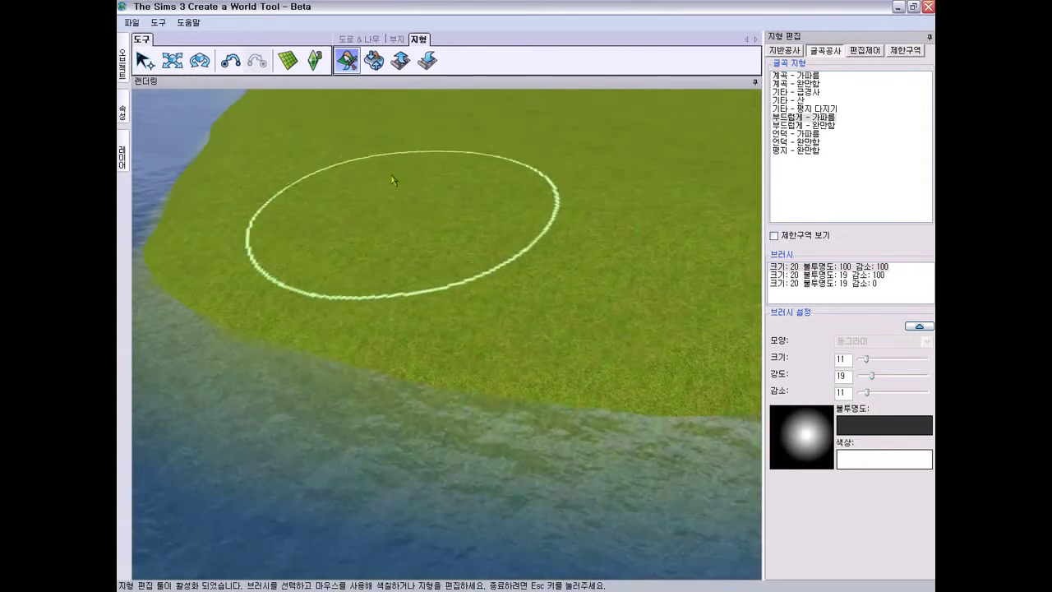
pyautogui.scroll(-3, 393, 180)
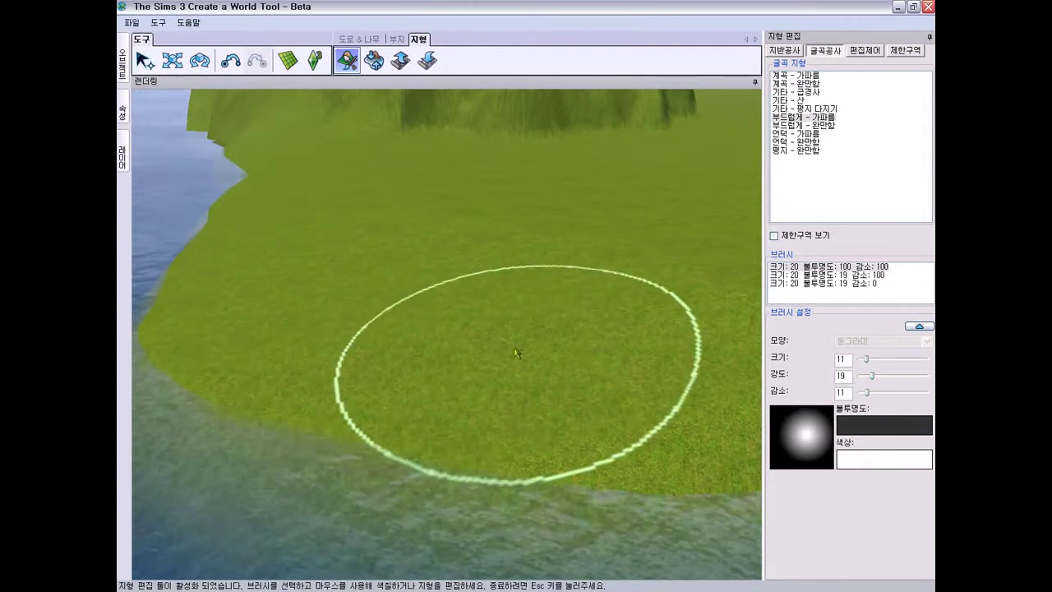
pyautogui.moveTo(569, 288); pyautogui.dragTo(453, 353, button='right')
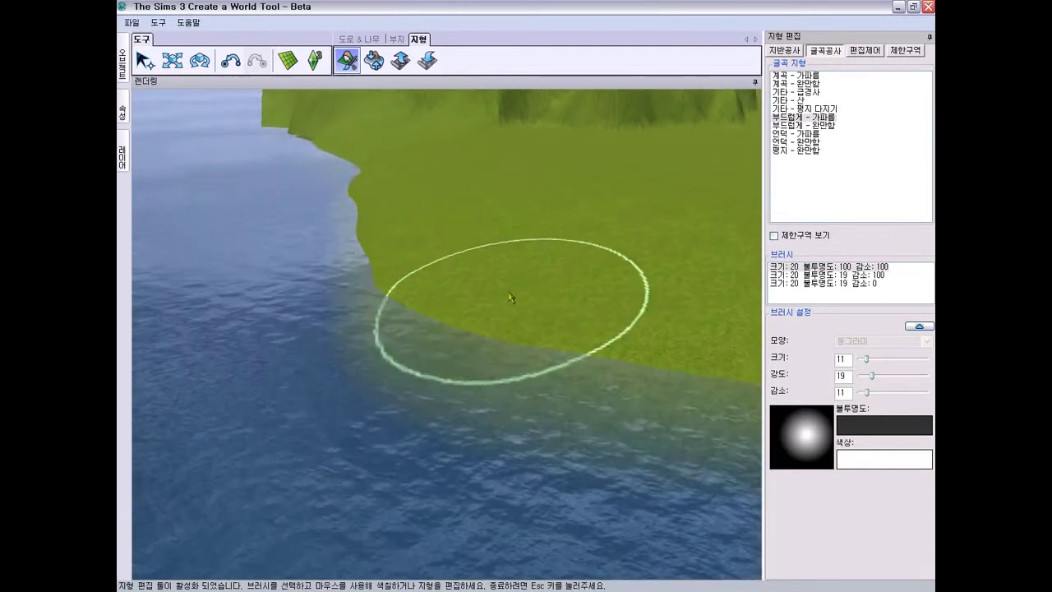
pyautogui.moveTo(519, 264); pyautogui.dragTo(512, 277, button='middle')
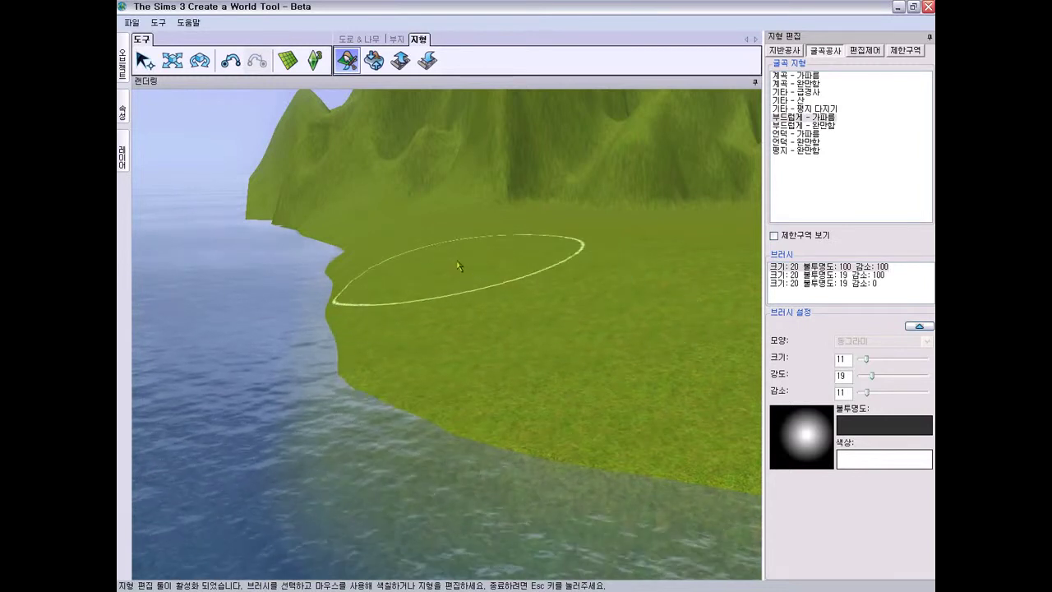
pyautogui.scroll(-3, 472, 329)
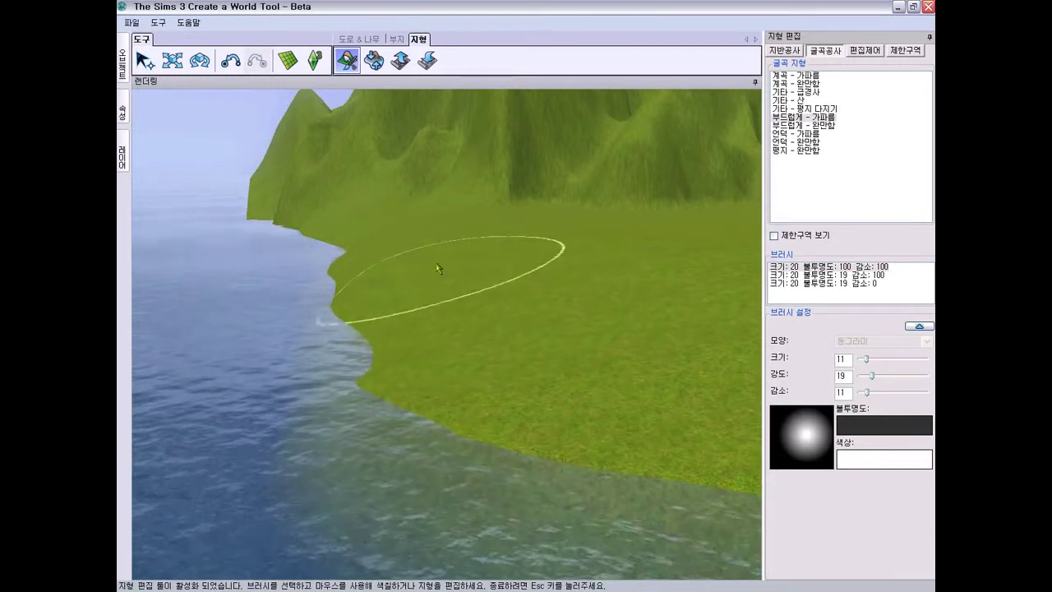
pyautogui.moveTo(485, 228); pyautogui.dragTo(486, 227, button='right')
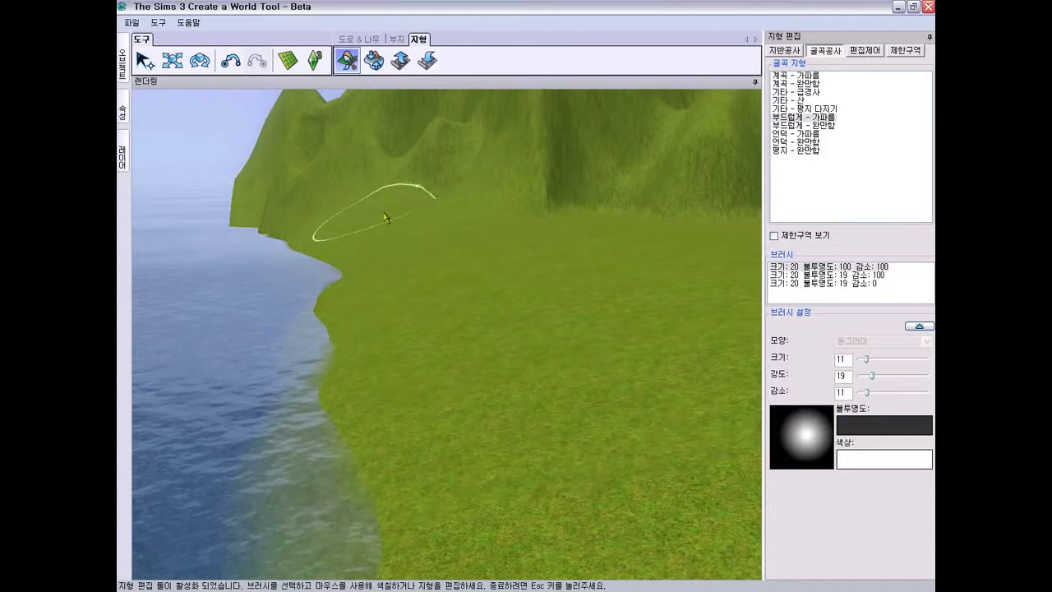
# - Continue smoothing the waterline along the carved edge past the corner, up to the uncarved stretch of coast
pyautogui.moveTo(381, 282)
pyautogui.mouseDown(button='right')
pyautogui.moveTo(403, 395)
pyautogui.moveTo(431, 411)
pyautogui.mouseUp(button='right')
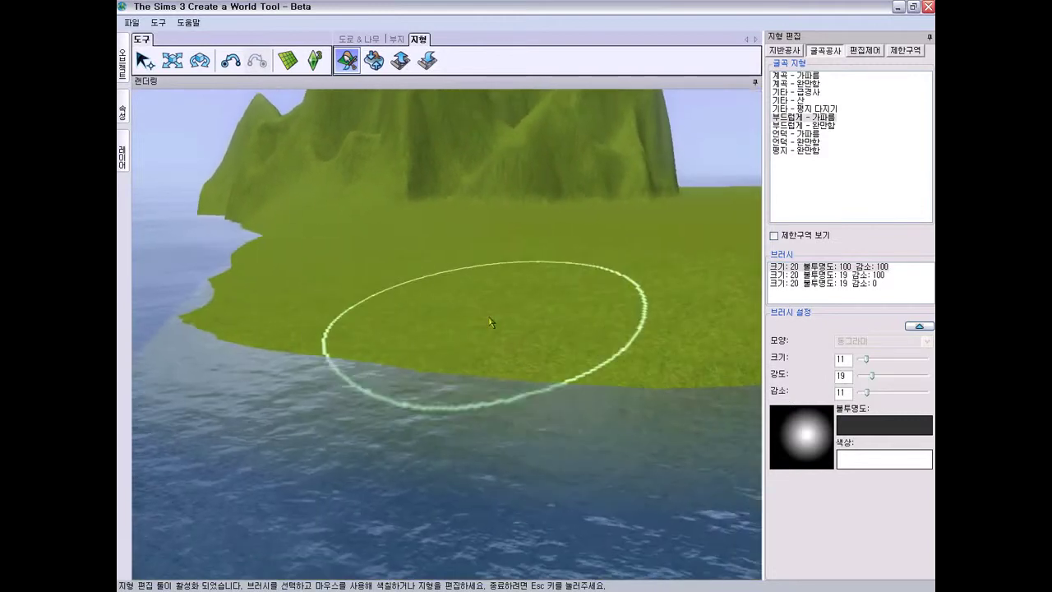
pyautogui.moveTo(490, 322); pyautogui.dragTo(531, 308, button='right')
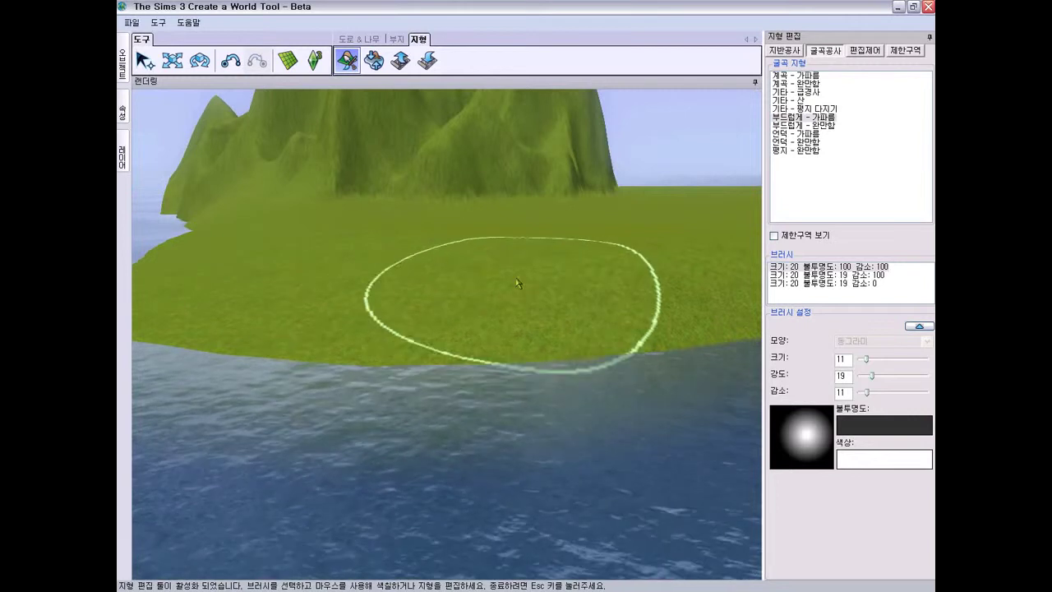
pyautogui.moveTo(611, 258); pyautogui.dragTo(557, 263, button='right')
pyautogui.moveTo(557, 264); pyautogui.dragTo(477, 258, button='middle')
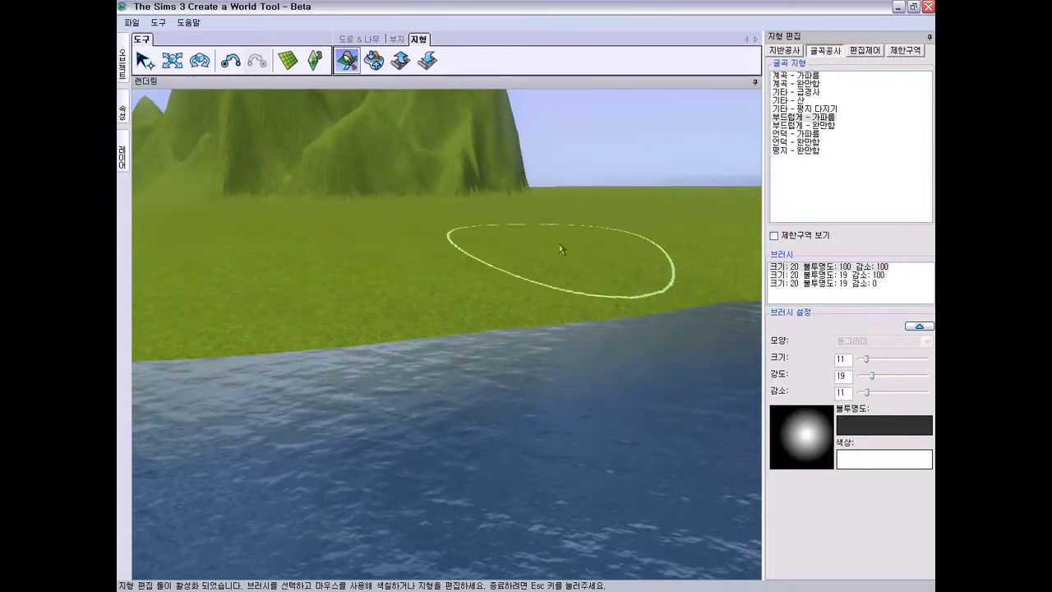
pyautogui.moveTo(472, 251)
pyautogui.mouseDown(button='middle')
pyautogui.moveTo(502, 237)
pyautogui.moveTo(609, 236)
pyautogui.mouseUp(button='middle')
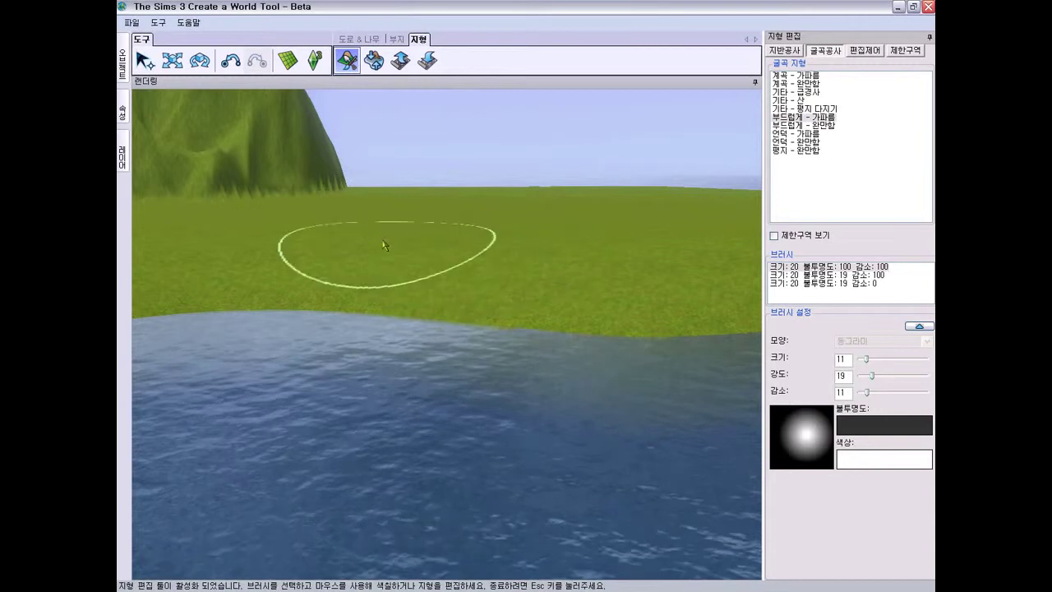
pyautogui.moveTo(494, 235)
pyautogui.mouseDown(button='middle')
pyautogui.moveTo(305, 244)
pyautogui.moveTo(313, 263)
pyautogui.mouseUp(button='middle')
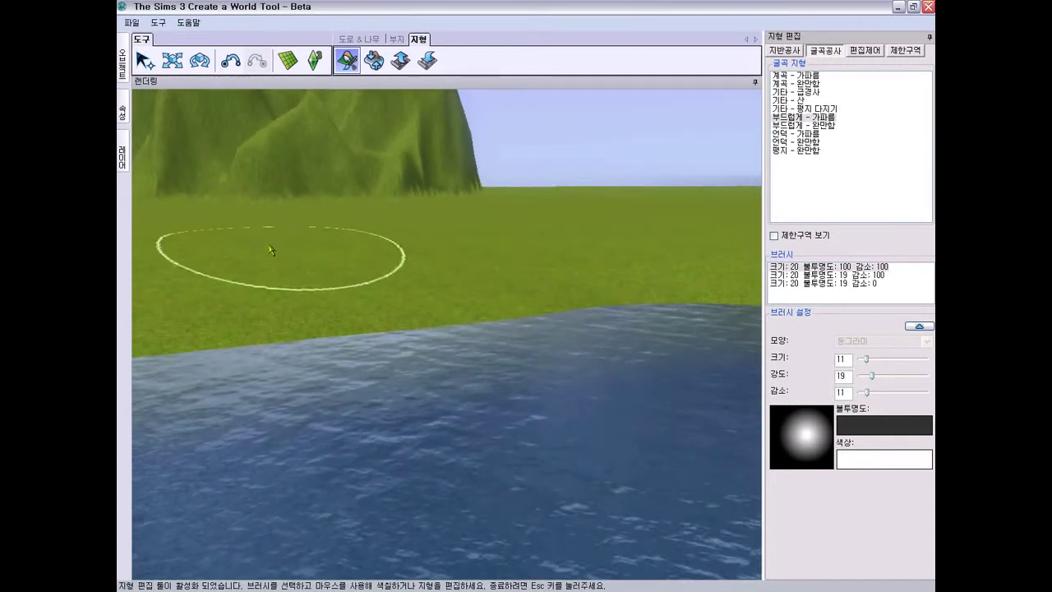
pyautogui.moveTo(526, 230)
pyautogui.mouseDown(button='middle')
pyautogui.moveTo(365, 266)
pyautogui.moveTo(568, 250)
pyautogui.mouseUp(button='middle')
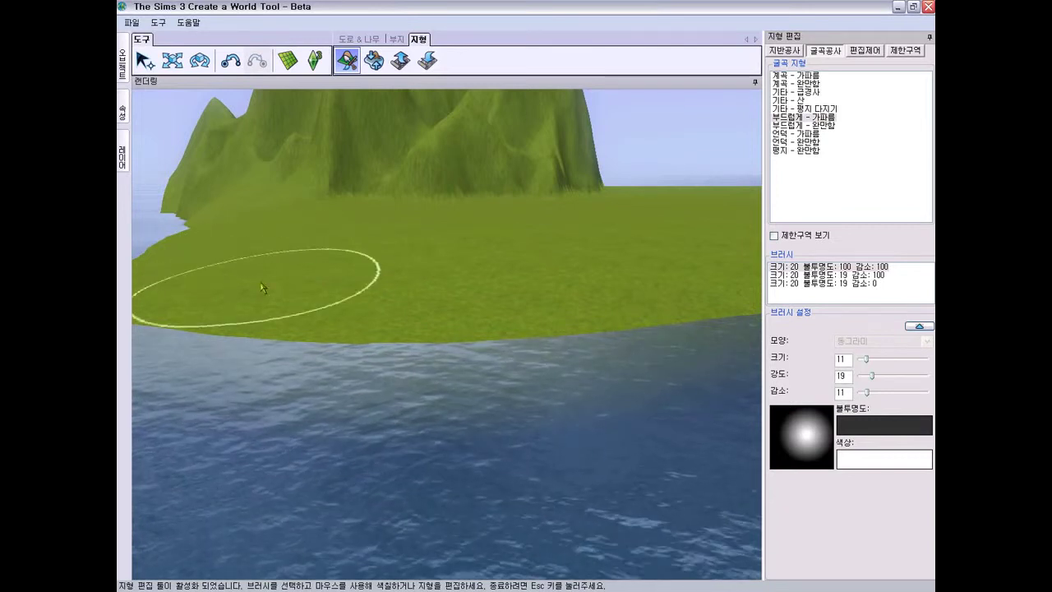
pyautogui.moveTo(565, 264)
pyautogui.mouseDown(button='middle')
pyautogui.moveTo(596, 261)
pyautogui.moveTo(634, 235)
pyautogui.moveTo(237, 277)
pyautogui.mouseUp(button='middle')
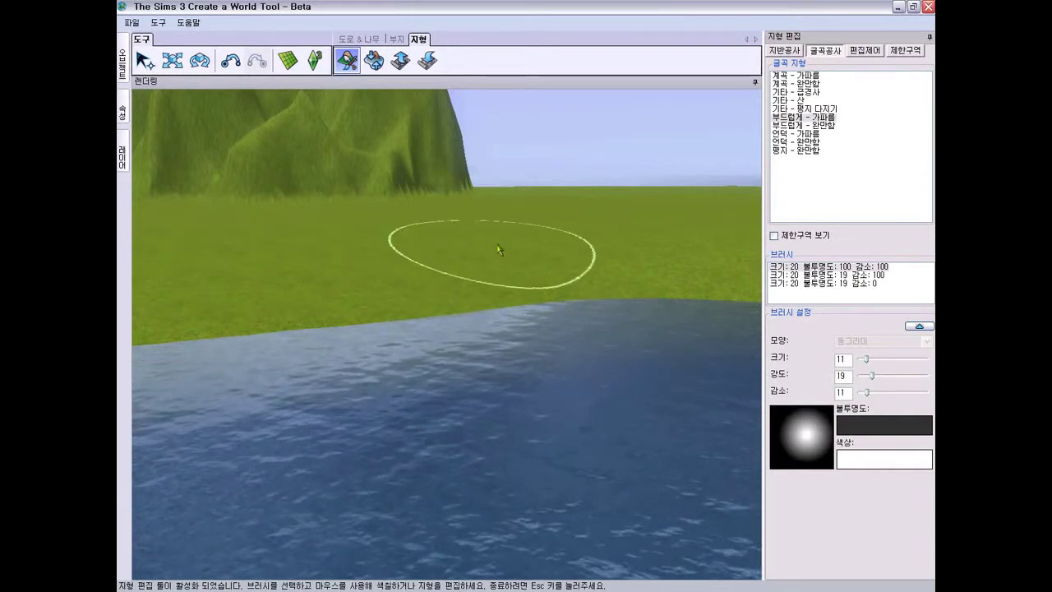
pyautogui.moveTo(456, 231)
pyautogui.mouseDown(button='middle')
pyautogui.moveTo(559, 226)
pyautogui.moveTo(484, 242)
pyautogui.mouseUp(button='middle')
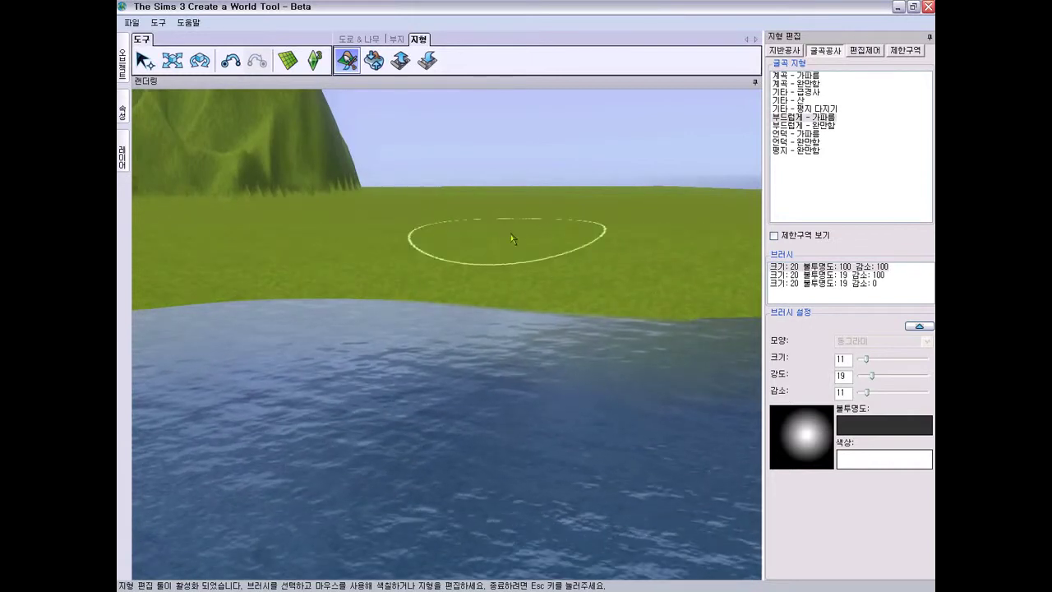
pyautogui.moveTo(438, 241)
pyautogui.mouseDown(button='middle')
pyautogui.moveTo(570, 235)
pyautogui.moveTo(441, 239)
pyautogui.mouseUp(button='middle')
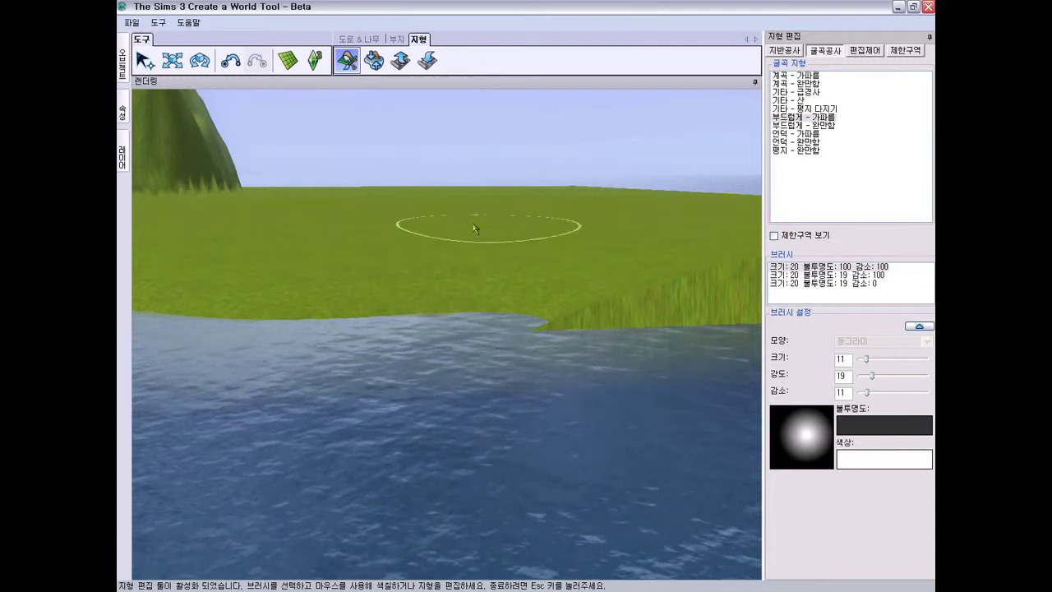
# - Cut a river channel inland from the end of the carved coast with the 계곡 - 가파름 brush at size 17
pyautogui.moveTo(507, 229); pyautogui.dragTo(464, 201, button='middle')
pyautogui.moveTo(461, 201)
pyautogui.mouseDown(button='right')
pyautogui.moveTo(439, 151)
pyautogui.moveTo(412, 144)
pyautogui.moveTo(427, 162)
pyautogui.mouseUp(button='right')
pyautogui.scroll(-4, 441, 160)
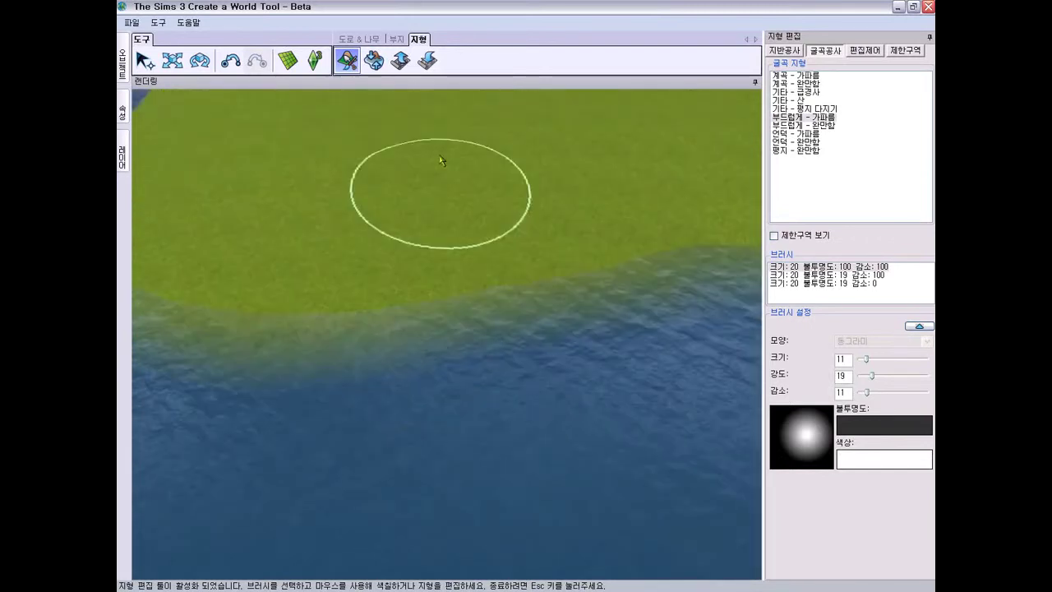
pyautogui.moveTo(441, 222); pyautogui.dragTo(491, 234, button='right')
pyautogui.moveTo(490, 234); pyautogui.dragTo(482, 207, button='middle')
pyautogui.moveTo(483, 206)
pyautogui.mouseDown(button='right')
pyautogui.moveTo(482, 183)
pyautogui.moveTo(482, 215)
pyautogui.mouseUp(button='right')
pyautogui.moveTo(482, 216)
pyautogui.mouseDown(button='middle')
pyautogui.moveTo(452, 145)
pyautogui.moveTo(516, 148)
pyautogui.mouseUp(button='middle')
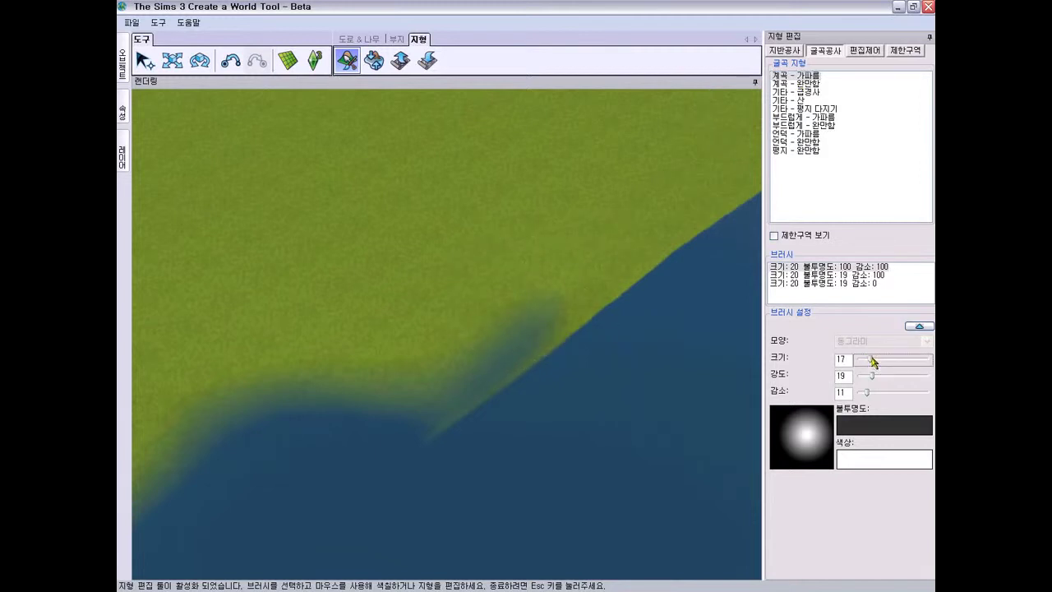
pyautogui.moveTo(488, 369)
pyautogui.mouseDown()
pyautogui.moveTo(575, 301)
pyautogui.moveTo(589, 176)
pyautogui.mouseUp()
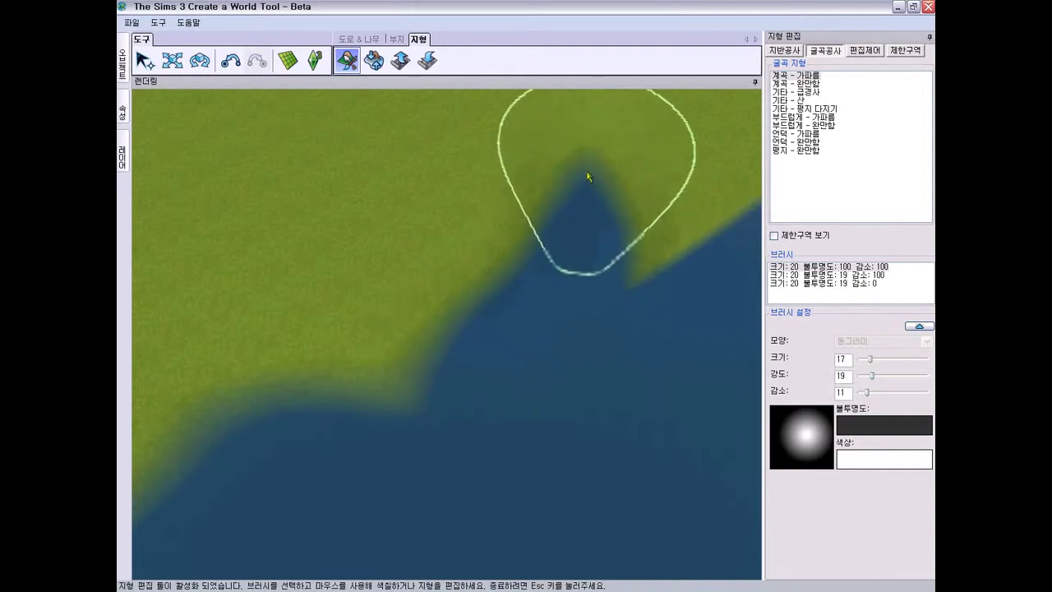
pyautogui.scroll(-1, 555, 390)
pyautogui.moveTo(555, 389); pyautogui.dragTo(585, 194, button='right')
pyautogui.moveTo(543, 336)
pyautogui.mouseDown()
pyautogui.moveTo(543, 345)
pyautogui.moveTo(536, 228)
pyautogui.moveTo(468, 173)
pyautogui.moveTo(450, 125)
pyautogui.mouseUp()
# - Extend the winding river channel across the land until it opens into the sea at the far edge
pyautogui.moveTo(460, 185); pyautogui.dragTo(472, 148, button='right')
pyautogui.moveTo(426, 311); pyautogui.dragTo(422, 265)
pyautogui.moveTo(421, 265); pyautogui.dragTo(435, 153, button='middle')
pyautogui.moveTo(435, 153); pyautogui.dragTo(430, 211, button='right')
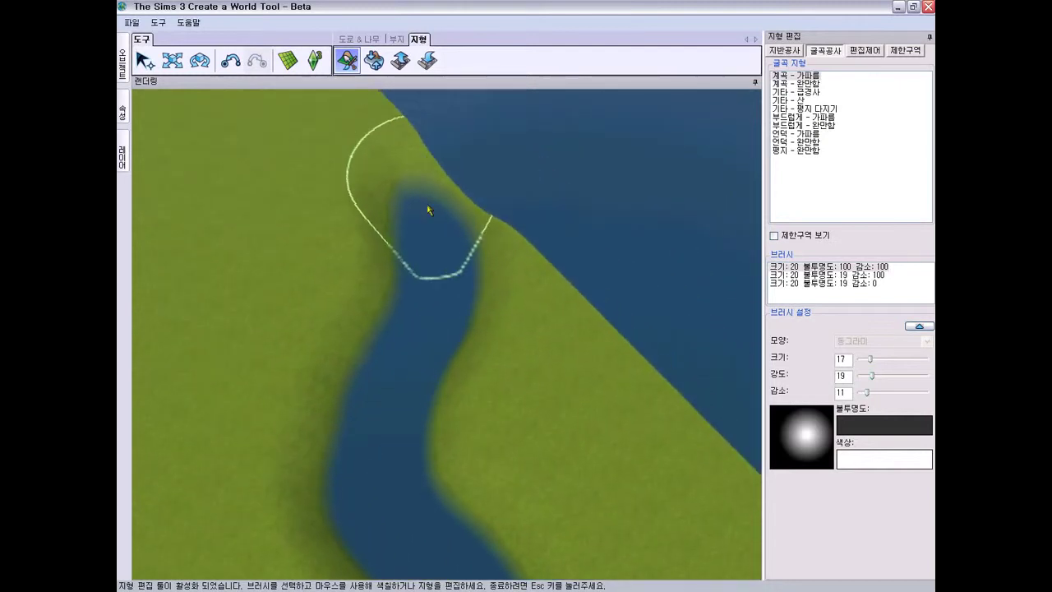
pyautogui.moveTo(430, 210); pyautogui.dragTo(422, 168)
pyautogui.moveTo(432, 223)
pyautogui.mouseDown(button='right')
pyautogui.moveTo(427, 185)
pyautogui.moveTo(427, 273)
pyautogui.mouseUp(button='right')
pyautogui.moveTo(428, 328)
pyautogui.mouseDown()
pyautogui.moveTo(434, 292)
pyautogui.moveTo(376, 243)
pyautogui.moveTo(331, 181)
pyautogui.mouseUp()
# - Smooth the mainland riverbank beside the far river mouth with the 부드럽게 - 완만함 brush at size 17 and strength 19
pyautogui.moveTo(413, 408); pyautogui.dragTo(379, 402, button='right')
pyautogui.moveTo(419, 414)
pyautogui.mouseDown(button='middle')
pyautogui.moveTo(535, 452)
pyautogui.moveTo(597, 453)
pyautogui.moveTo(576, 449)
pyautogui.moveTo(624, 472)
pyautogui.moveTo(577, 429)
pyautogui.mouseUp(button='middle')
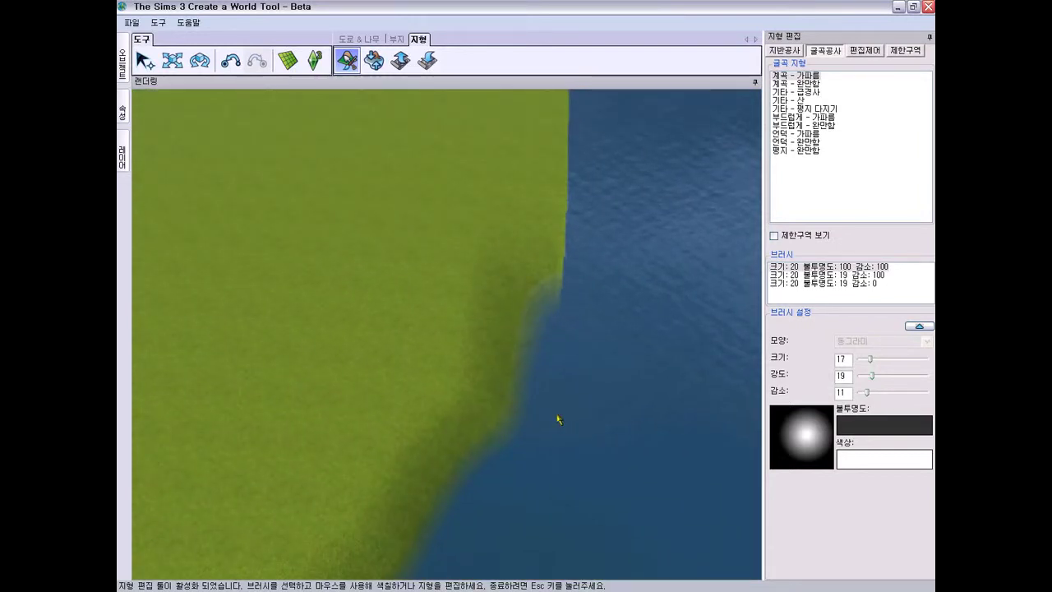
pyautogui.moveTo(608, 334); pyautogui.dragTo(514, 363, button='right')
pyautogui.scroll(-3, 535, 333)
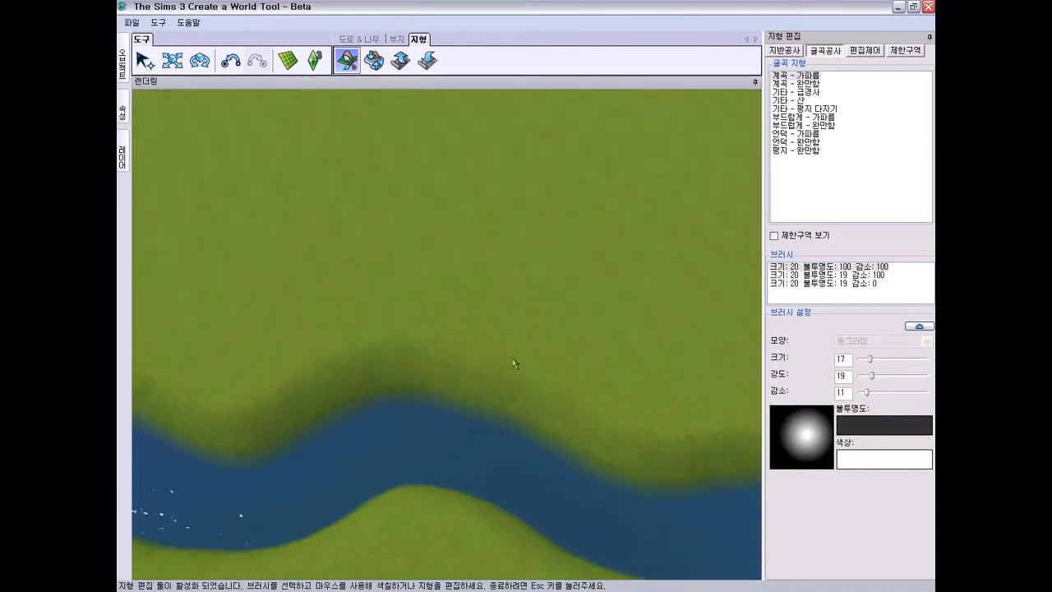
pyautogui.moveTo(515, 363); pyautogui.dragTo(575, 355, button='middle')
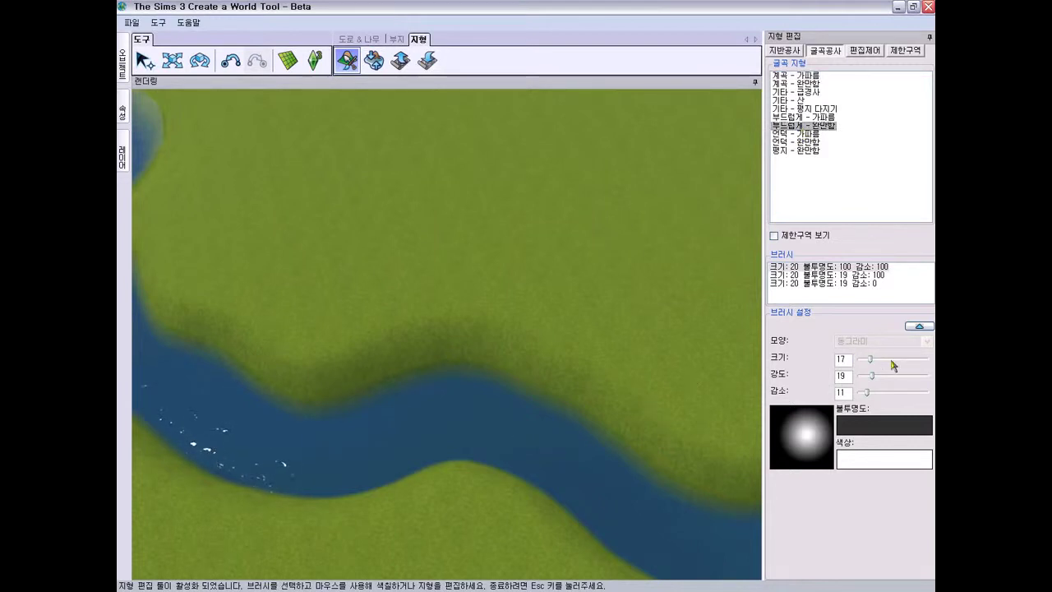
pyautogui.moveTo(373, 350); pyautogui.dragTo(338, 324, button='right')
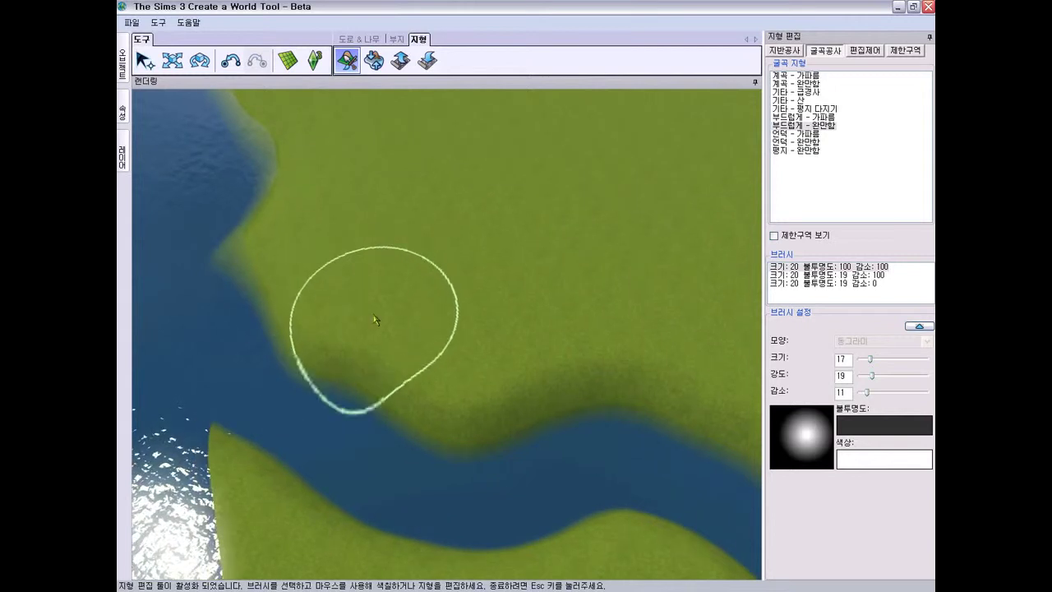
pyautogui.scroll(2, 450, 413)
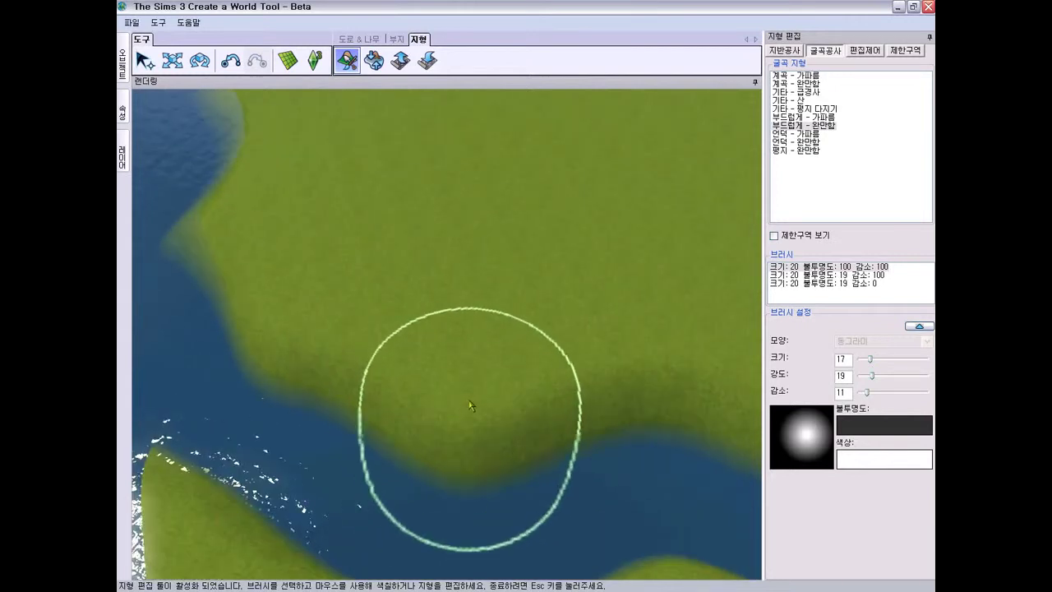
pyautogui.scroll(1, 477, 406)
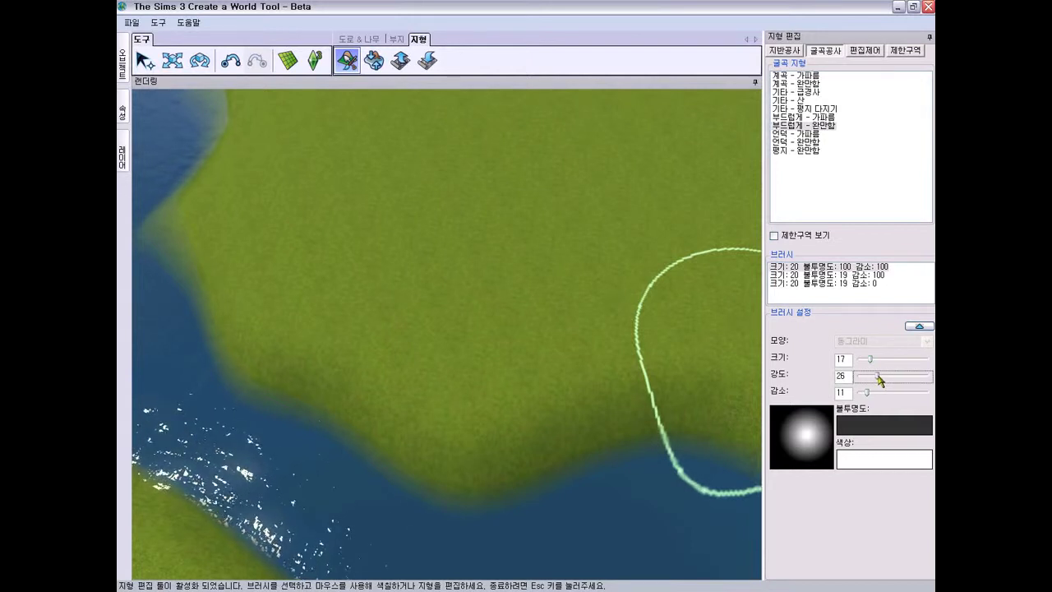
# - Raise the smoothing brush's strength to 27 and soften the mainland bank along the river bends toward the opposite mouth
pyautogui.moveTo(878, 379); pyautogui.dragTo(880, 379)
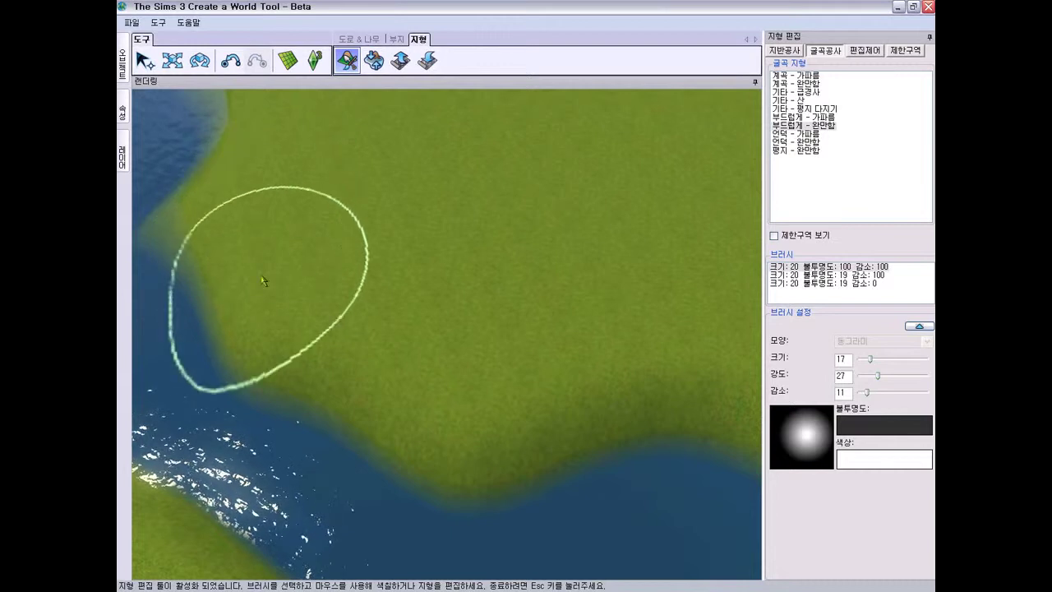
pyautogui.moveTo(470, 434); pyautogui.dragTo(507, 423, button='right')
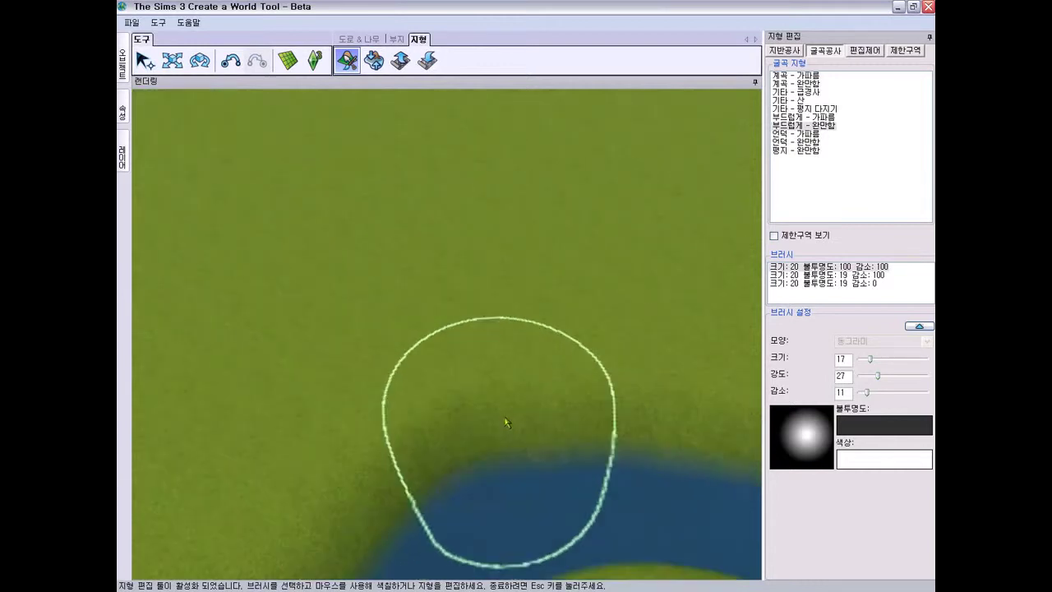
pyautogui.moveTo(506, 422); pyautogui.dragTo(557, 392, button='middle')
pyautogui.moveTo(556, 392); pyautogui.dragTo(467, 545, button='right')
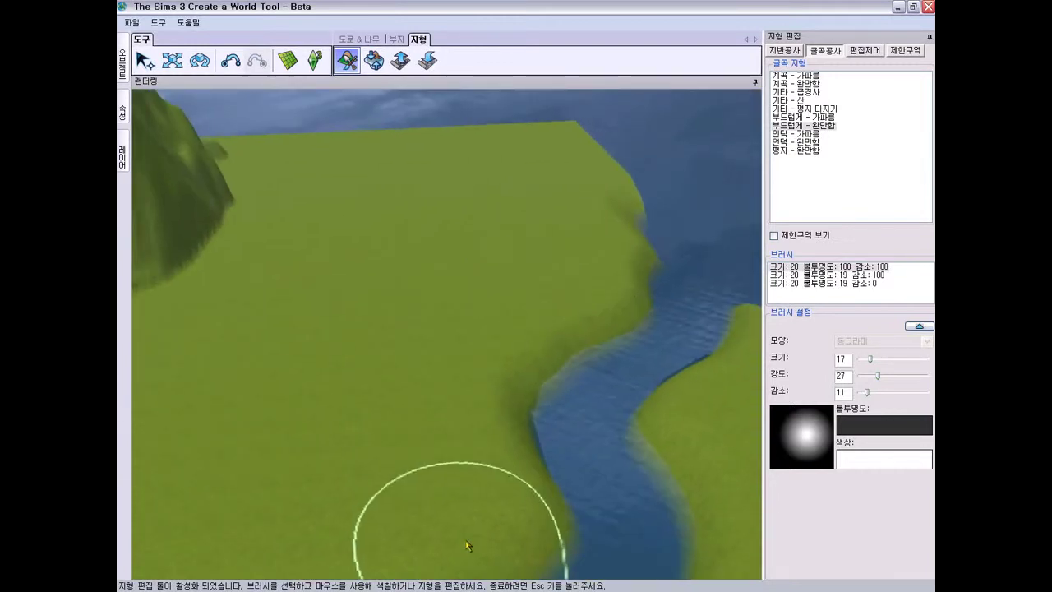
pyautogui.scroll(-2, 509, 501)
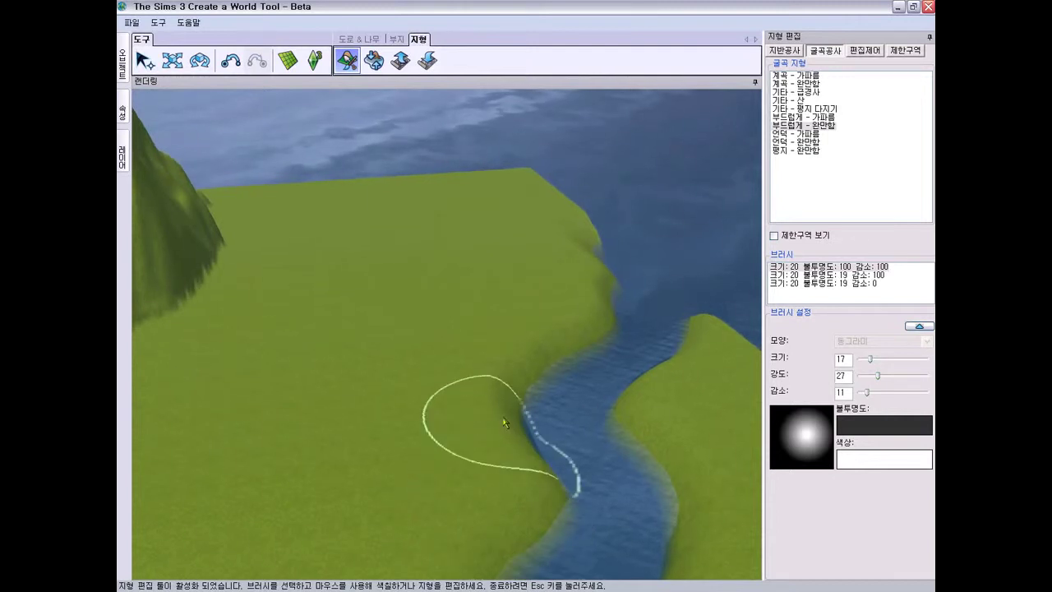
pyautogui.moveTo(497, 480)
pyautogui.mouseDown(button='right')
pyautogui.moveTo(554, 538)
pyautogui.moveTo(543, 569)
pyautogui.mouseUp(button='right')
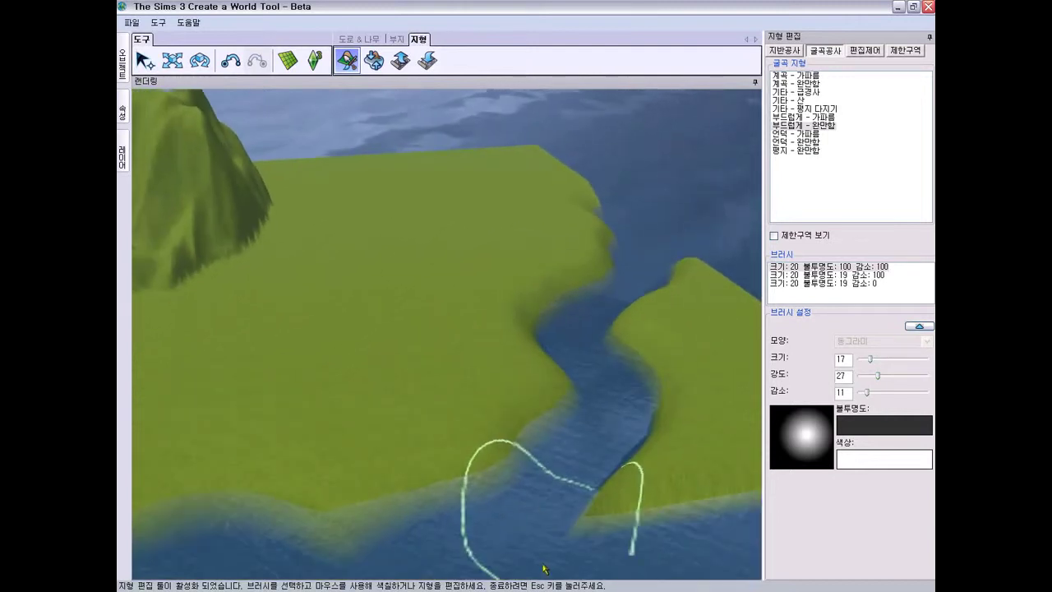
pyautogui.scroll(1, 538, 495)
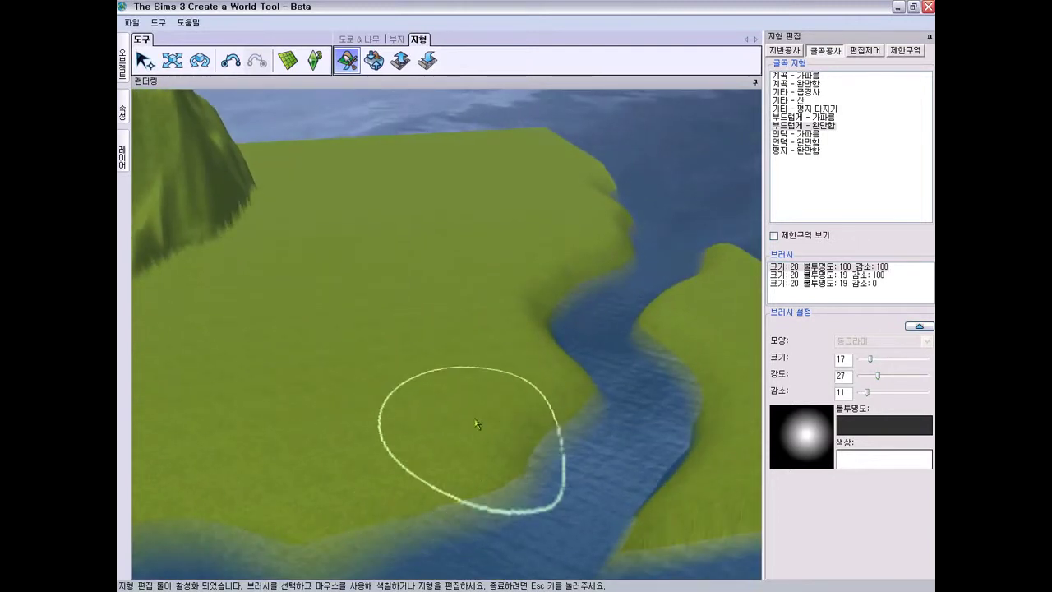
# - Smooth the mainland riverbank further with the 부드럽게 - 가파름 brush, enlarging it to size 27 and strength 54
pyautogui.click(878, 376)
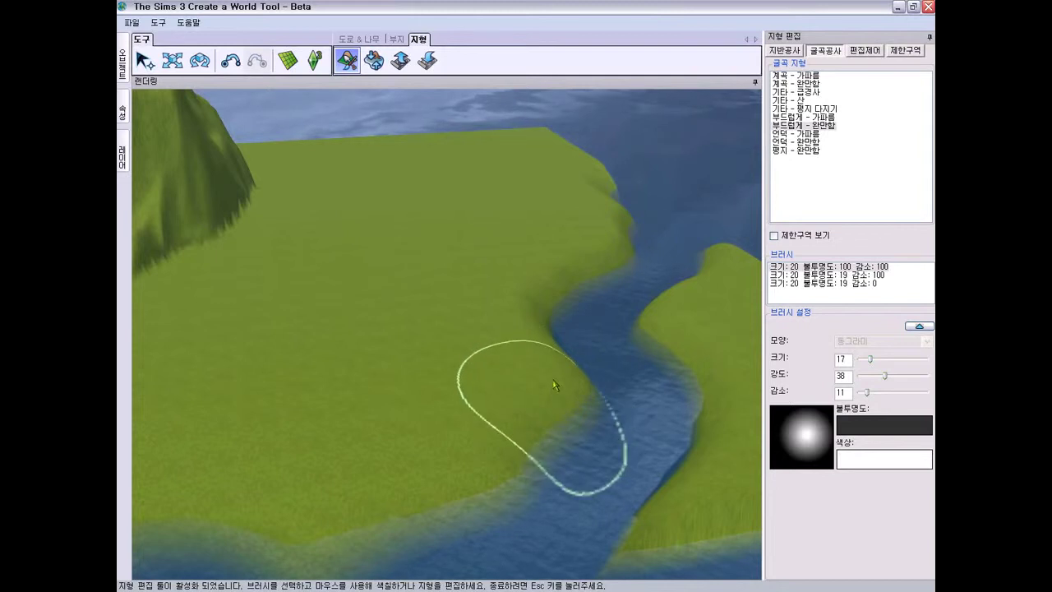
pyautogui.click(810, 119)
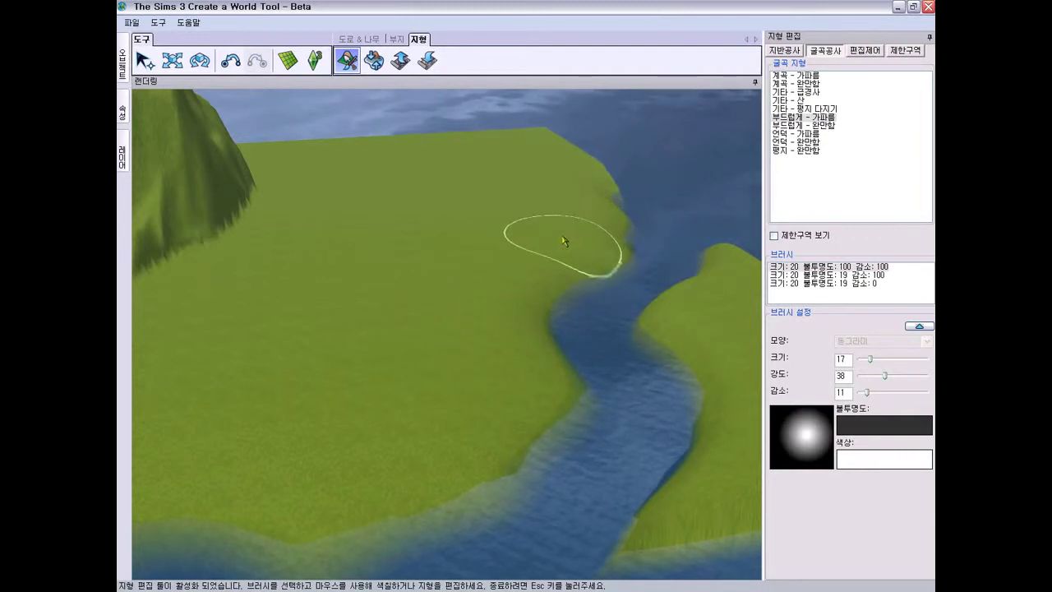
pyautogui.click(876, 360)
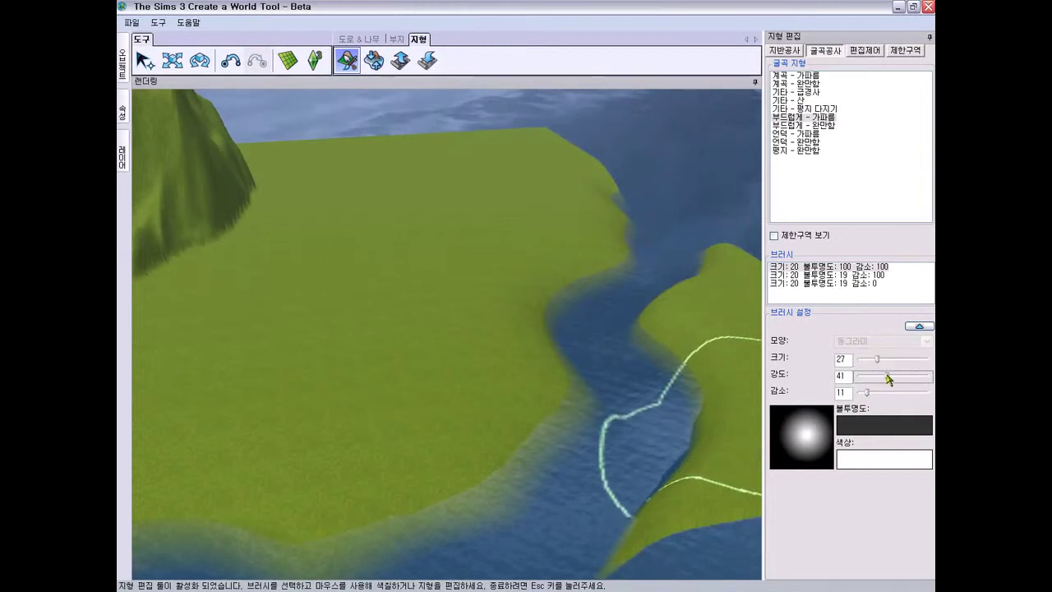
pyautogui.moveTo(899, 379); pyautogui.dragTo(896, 377)
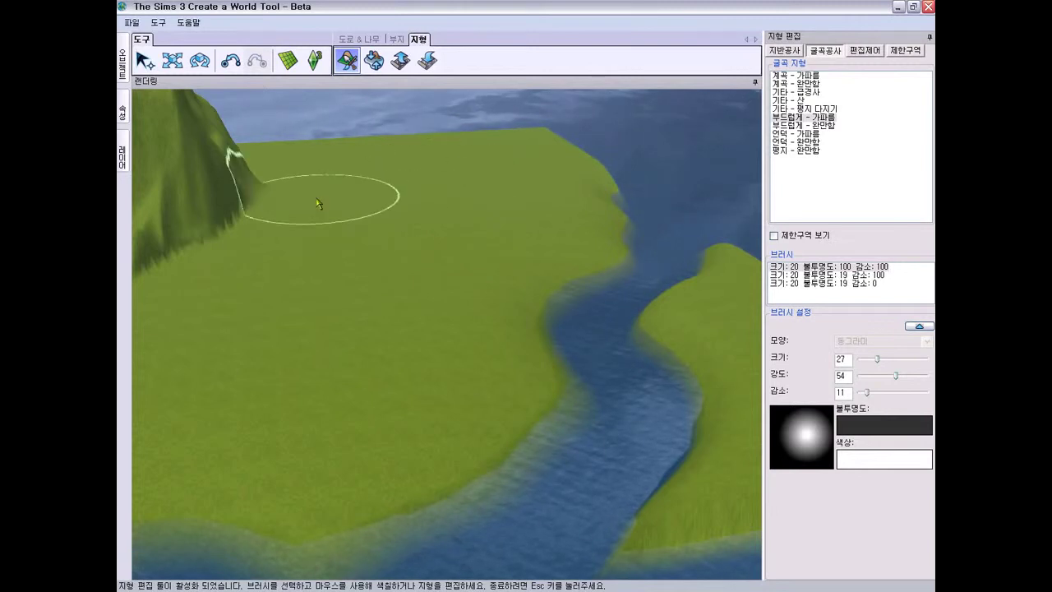
# - Blend the foot of the mountain into the surrounding plain with the 부드럽게 - 가파름 brush
pyautogui.moveTo(352, 342)
pyautogui.mouseDown(button='right')
pyautogui.moveTo(271, 374)
pyautogui.moveTo(186, 330)
pyautogui.mouseUp(button='right')
pyautogui.scroll(-3, 252, 376)
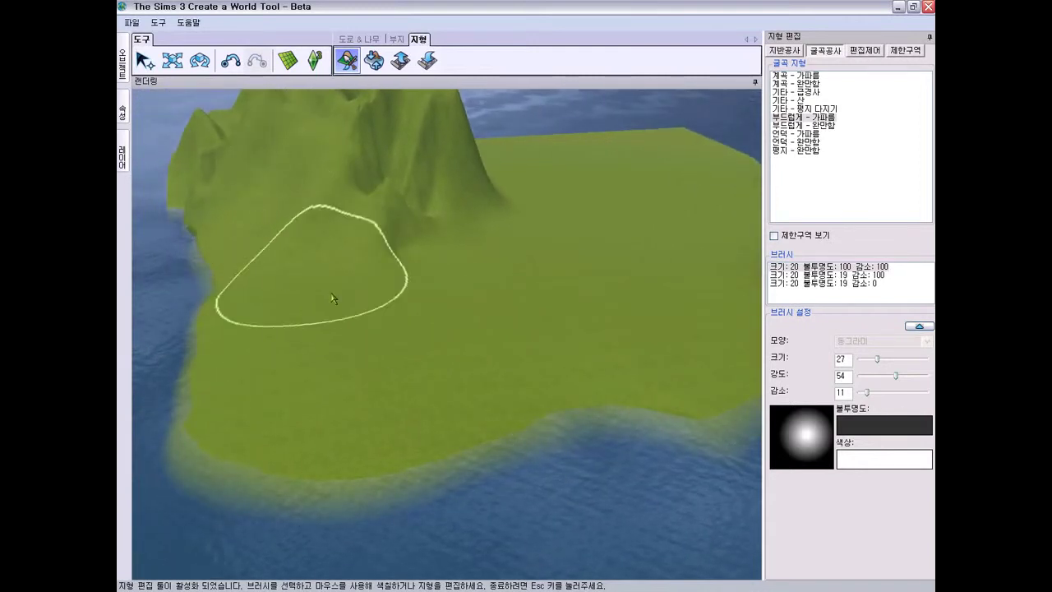
pyautogui.scroll(-2, 388, 338)
# - Smooth the river-facing bank of the small triangular landmass, down to its pointed tip, with the 부드럽게 - 가파름 brush
pyautogui.moveTo(428, 307); pyautogui.dragTo(503, 281, button='right')
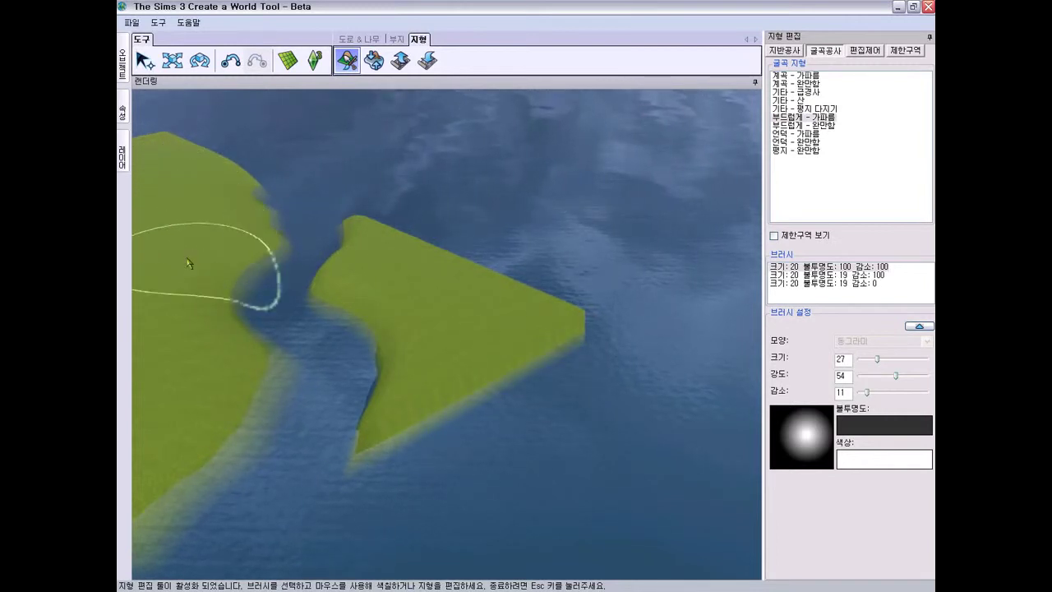
pyautogui.moveTo(457, 325); pyautogui.dragTo(448, 284, button='right')
pyautogui.moveTo(379, 271)
pyautogui.mouseDown()
pyautogui.moveTo(416, 345)
pyautogui.moveTo(419, 383)
pyautogui.moveTo(436, 407)
pyautogui.moveTo(471, 415)
pyautogui.mouseUp()
pyautogui.moveTo(358, 465); pyautogui.dragTo(379, 492)
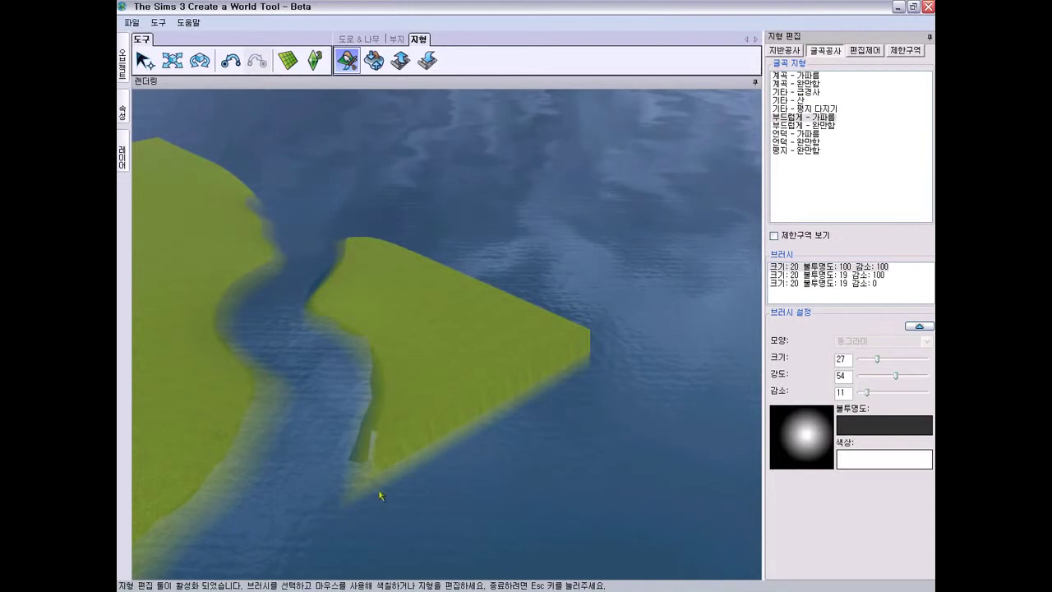
# - Inspect the whole terrain from several angles, checking the coastline, the winding river, the split-off landmass and the mountain
pyautogui.moveTo(402, 336); pyautogui.dragTo(439, 321, button='right')
pyautogui.moveTo(439, 321); pyautogui.dragTo(455, 265, button='middle')
pyautogui.scroll(-4, 456, 263)
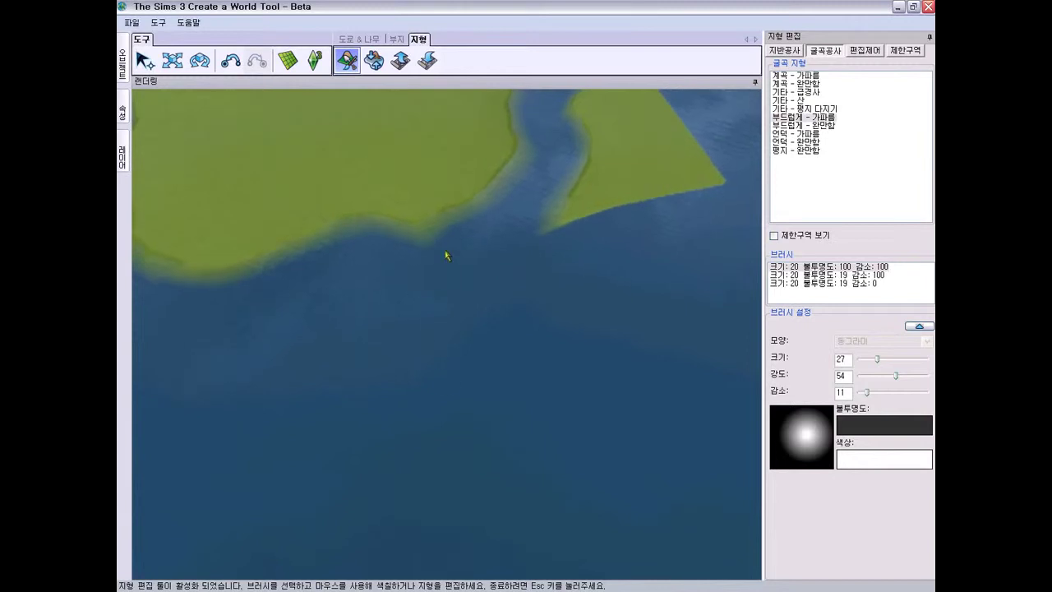
pyautogui.press('Up')
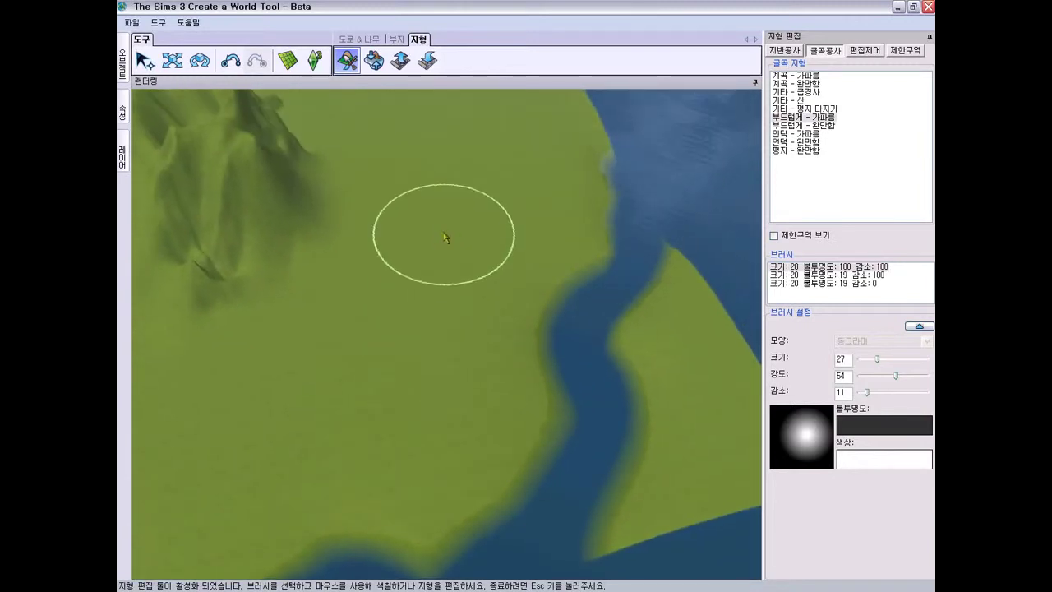
pyautogui.press('Down')
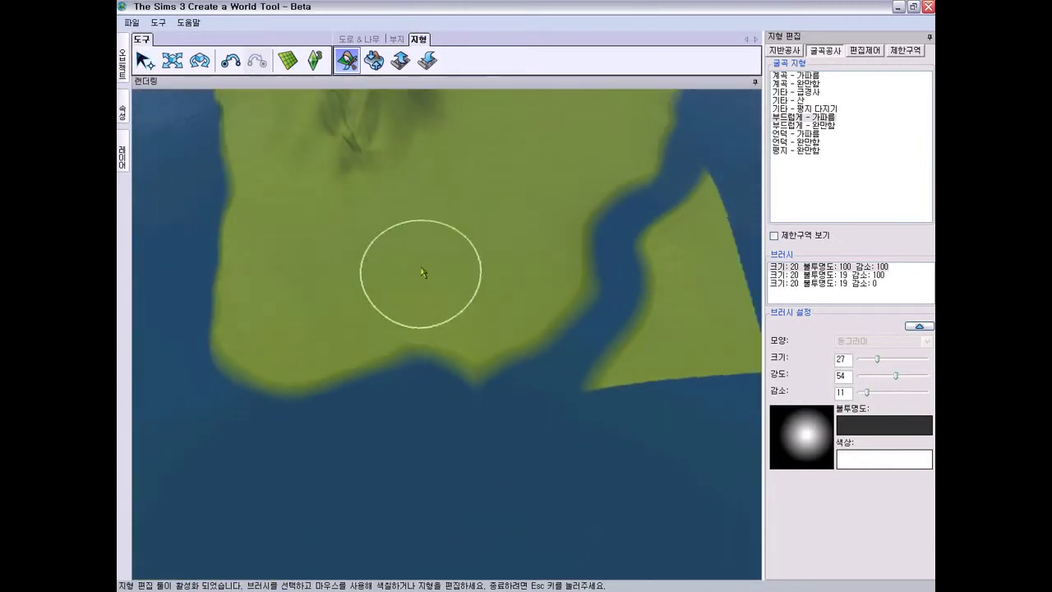
pyautogui.press('Down')
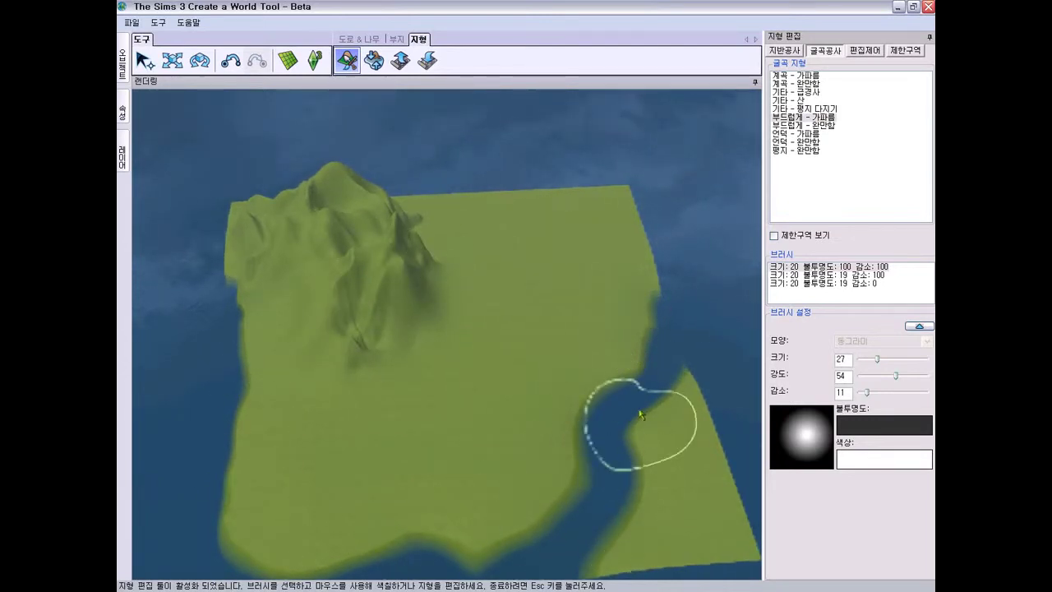
pyautogui.moveTo(504, 375); pyautogui.dragTo(516, 386, button='middle')
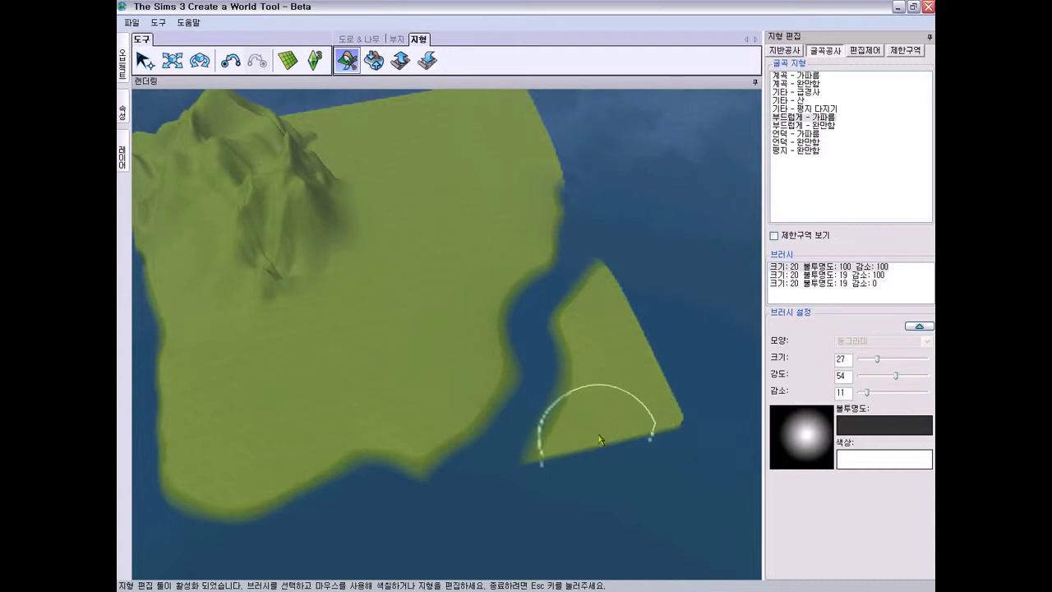
pyautogui.moveTo(621, 388); pyautogui.dragTo(535, 263, button='right')
pyautogui.moveTo(520, 302); pyautogui.dragTo(526, 229, button='right')
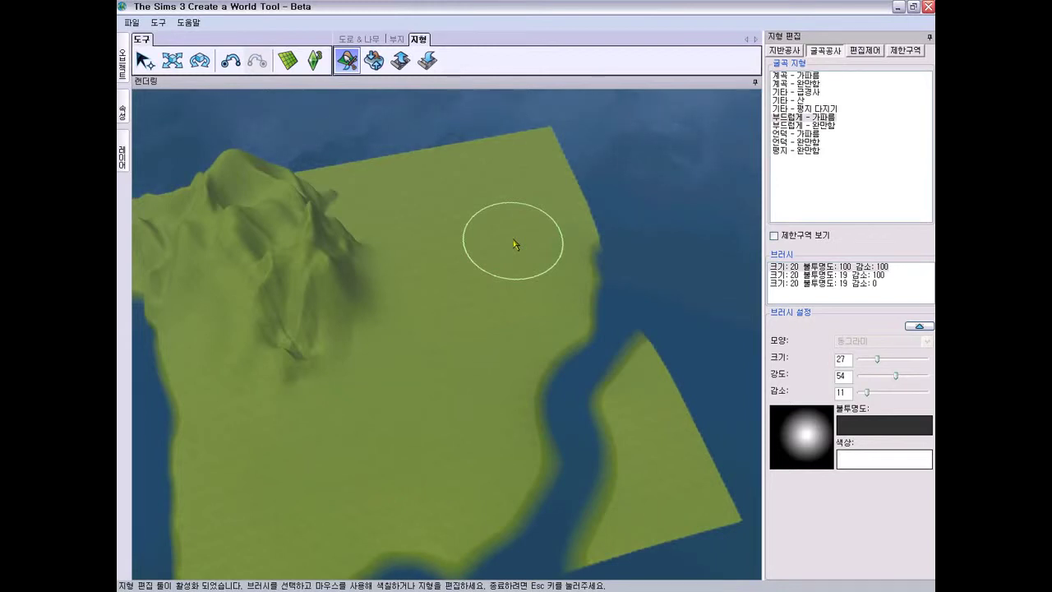
pyautogui.scroll(4, 477, 287)
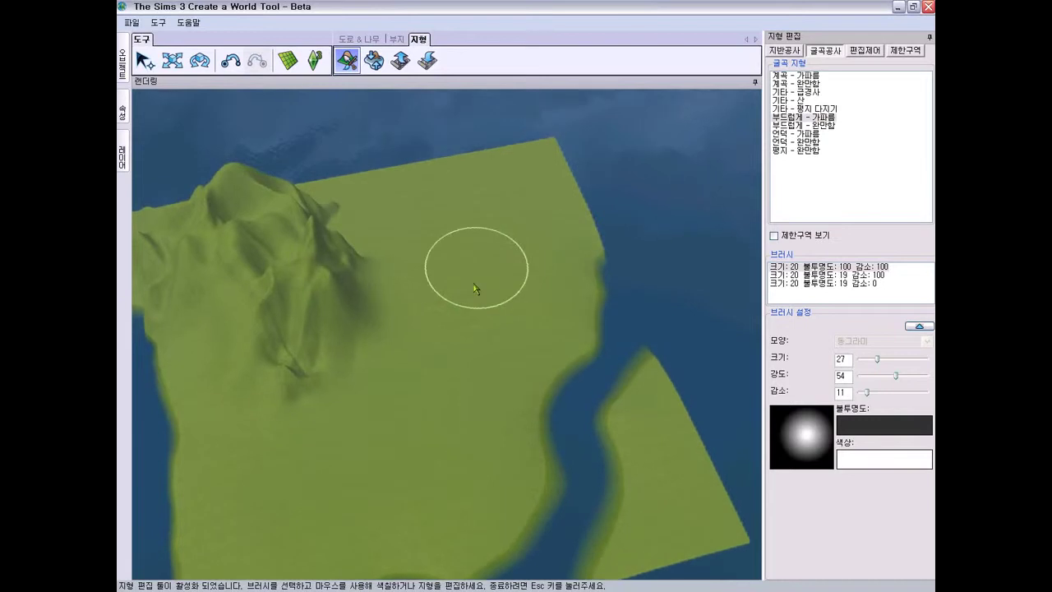
pyautogui.moveTo(464, 305); pyautogui.dragTo(434, 307, button='right')
pyautogui.moveTo(554, 362); pyautogui.dragTo(580, 263, button='right')
pyautogui.moveTo(586, 323); pyautogui.dragTo(557, 360, button='right')
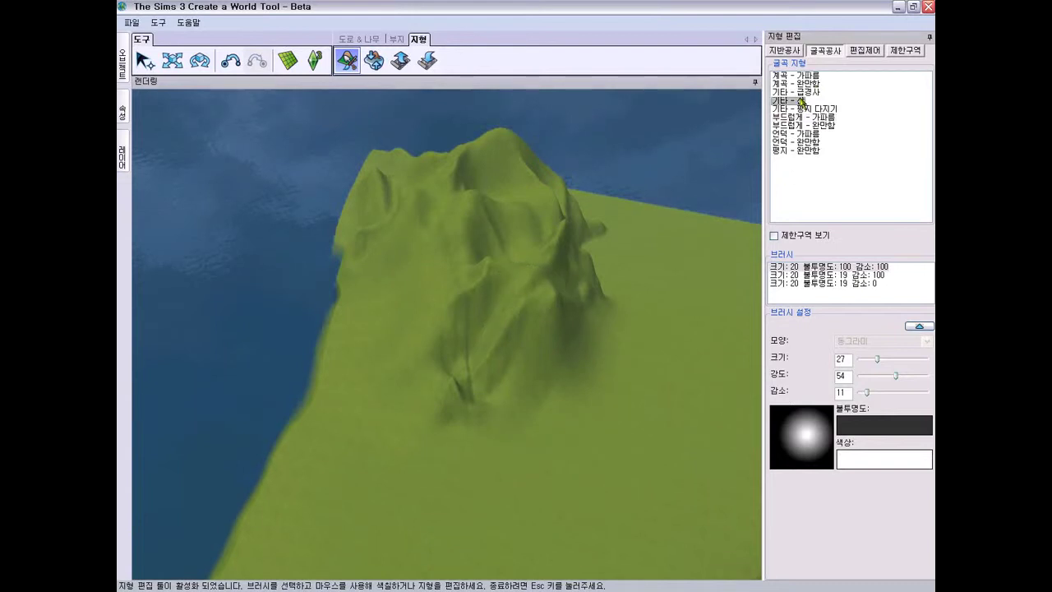